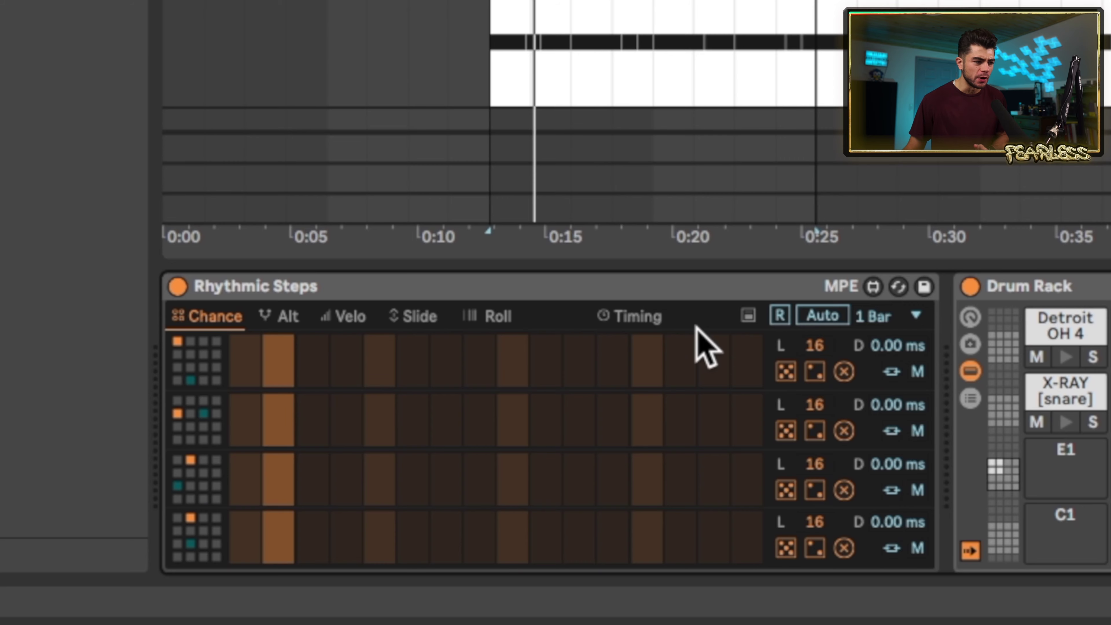
Show the Rhythmic Steps Timing page, where Time Shuffling is at 100 %
click(638, 316)
Set the shuffle clock speed to 50%, adjust the first lane's length and toggle its mute
click(781, 540)
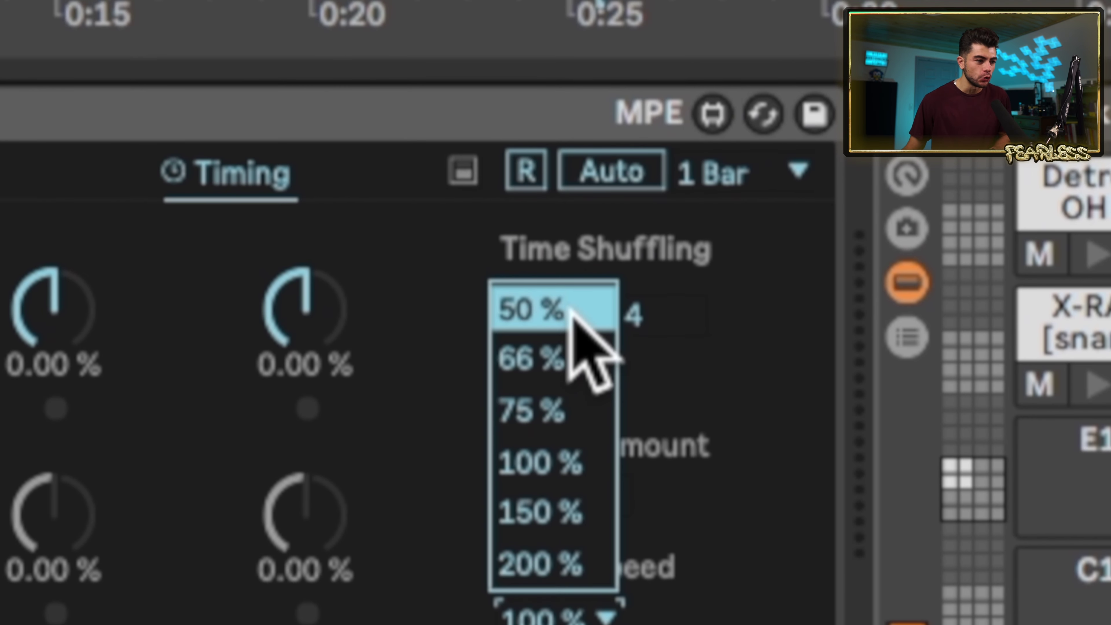
click(569, 309)
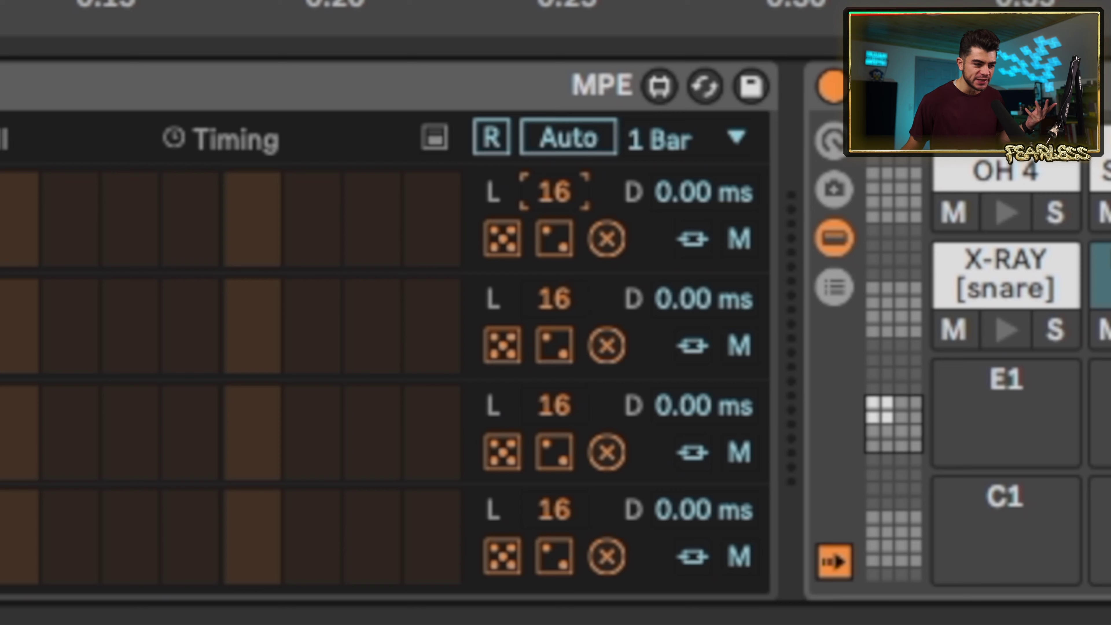
drag(554, 191, 554, 198)
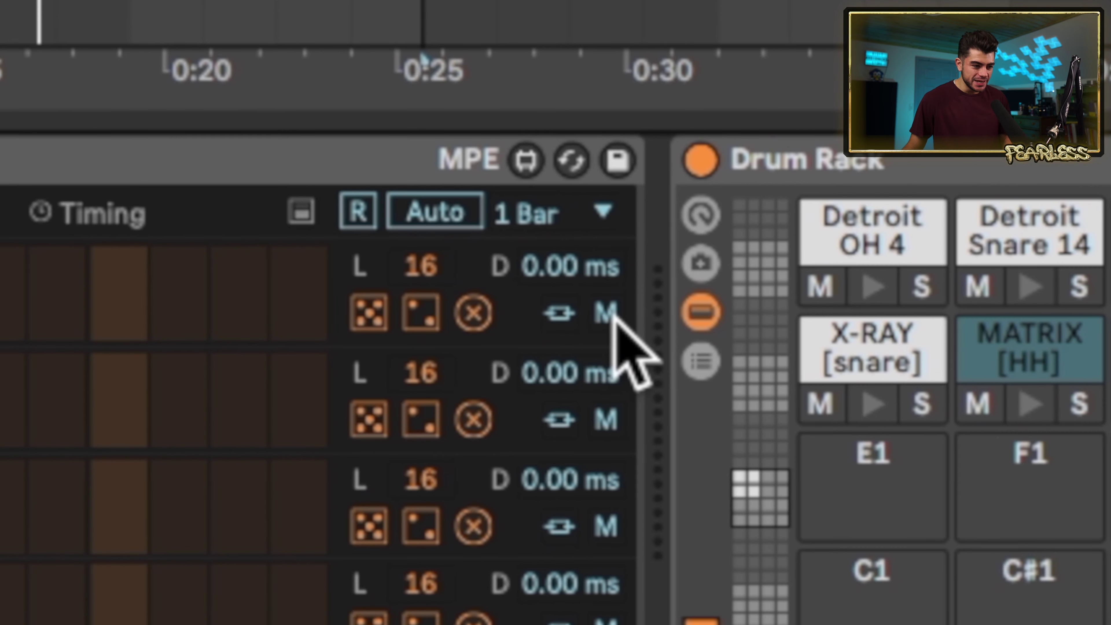
click(605, 311)
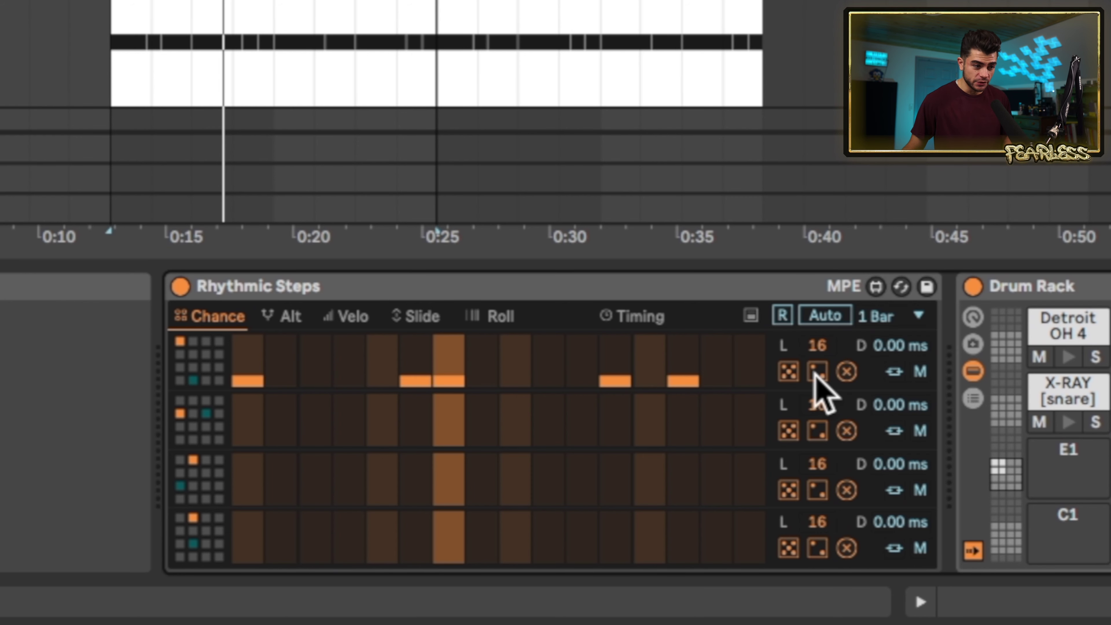
Randomize the first lane's chance so steps 1, 3 and 5 hit full, then settle on the Alt lanes
click(789, 371)
click(811, 370)
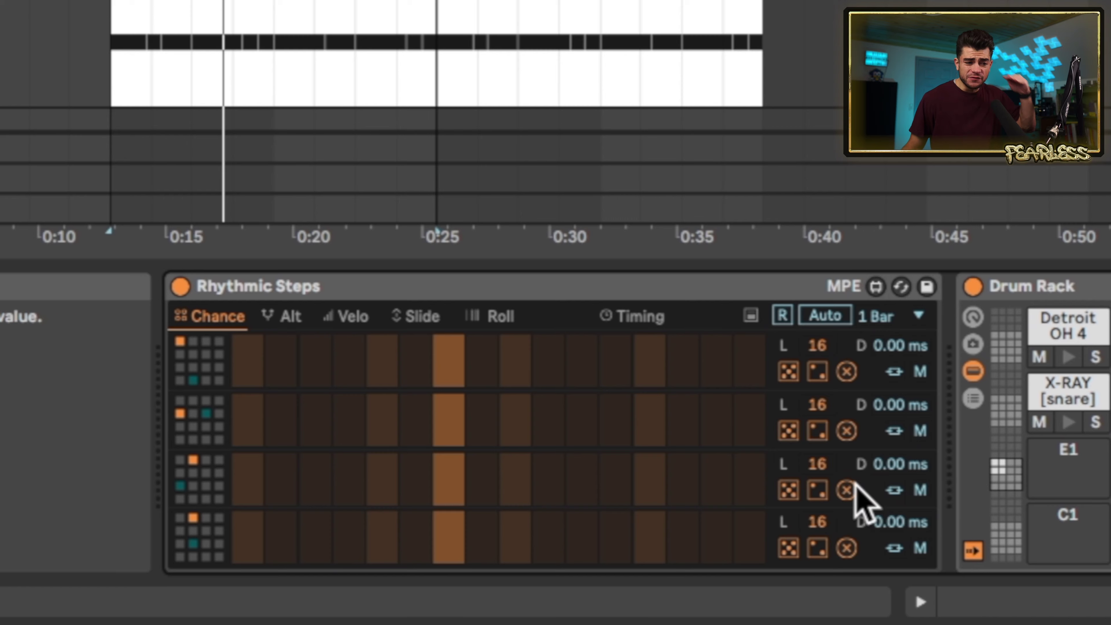
click(282, 316)
click(347, 316)
click(486, 317)
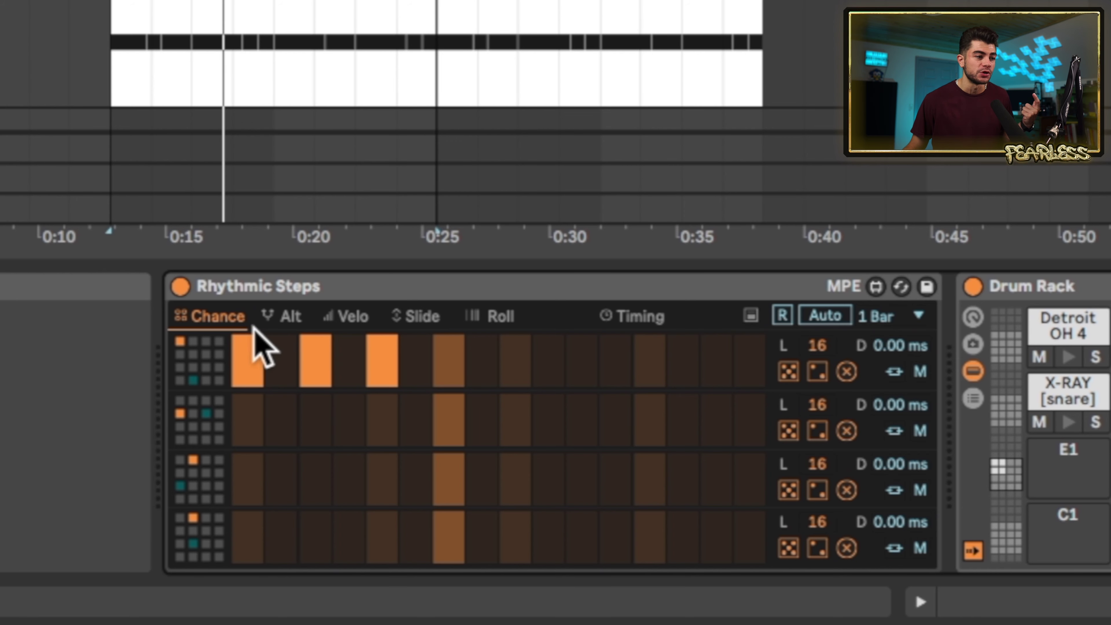
click(290, 316)
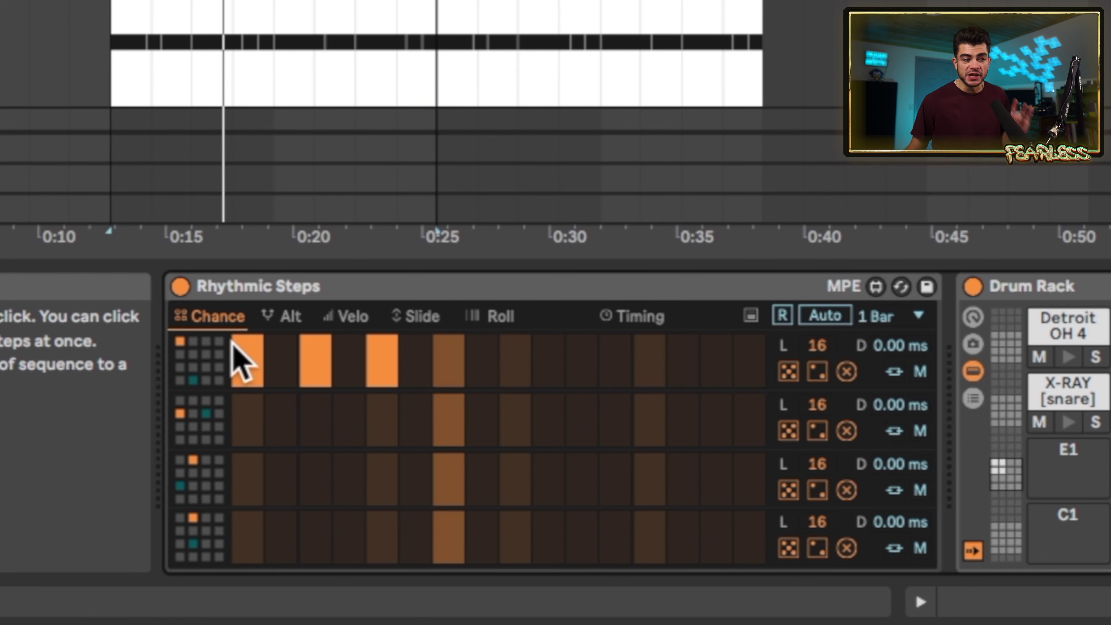
click(285, 321)
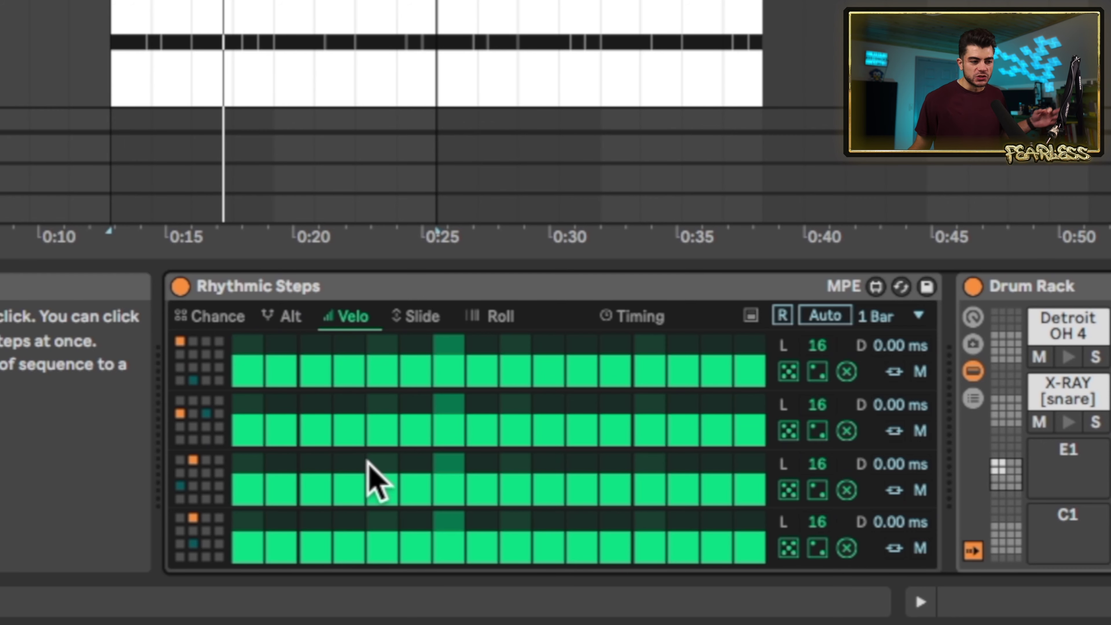
Shorten the second lane to 9 steps and show the Slide lanes
click(502, 407)
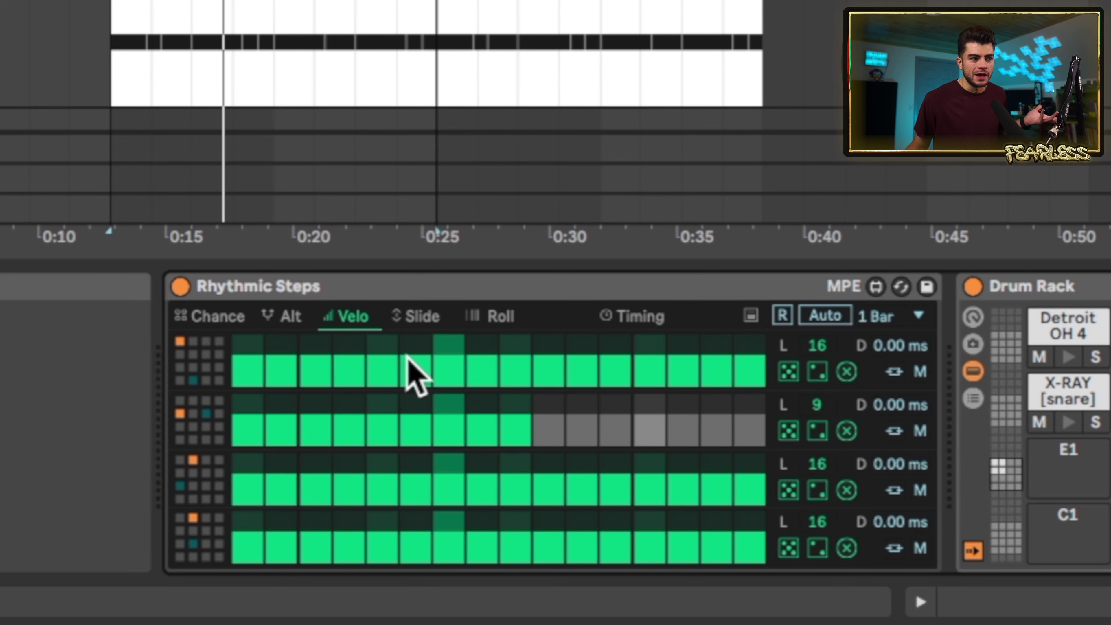
click(438, 316)
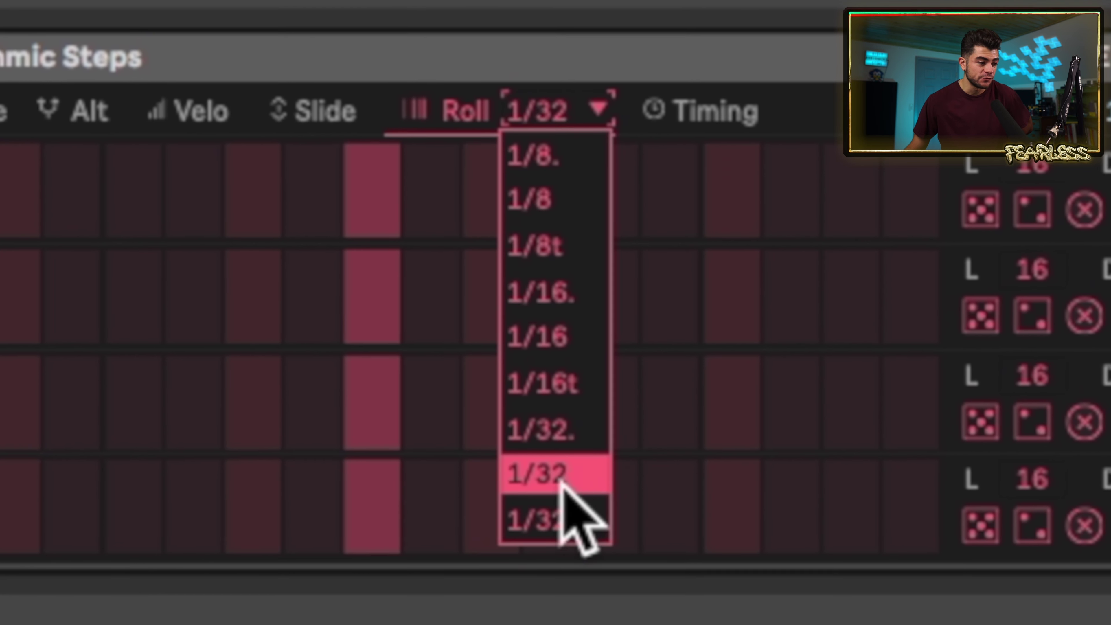
Keep the Roll rate at 1/32 and return to the Time Shuffling page
click(562, 480)
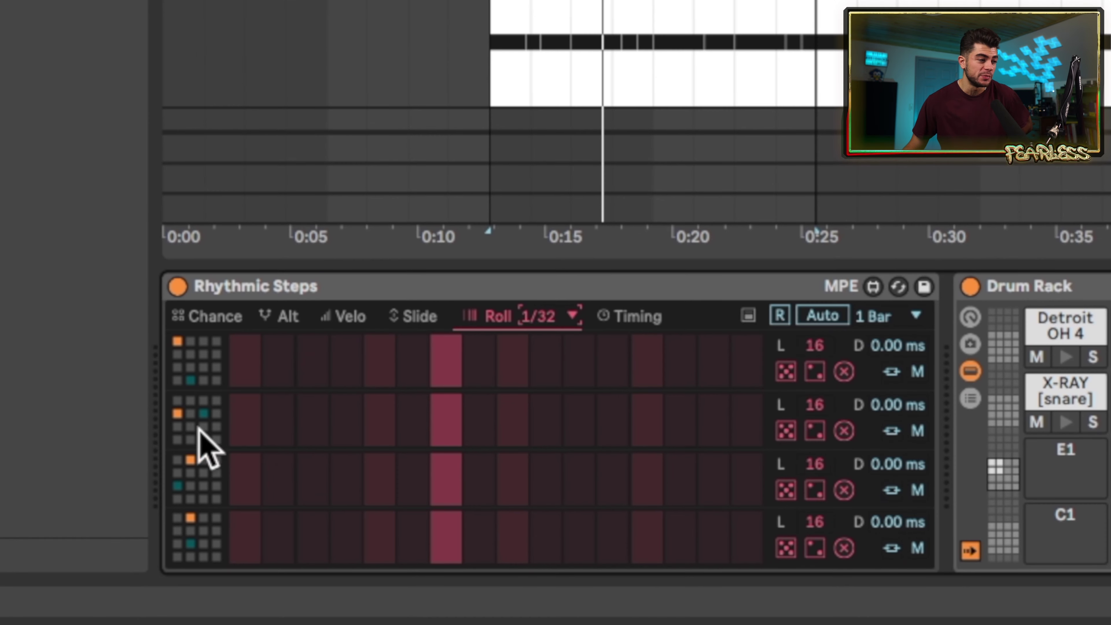
click(542, 317)
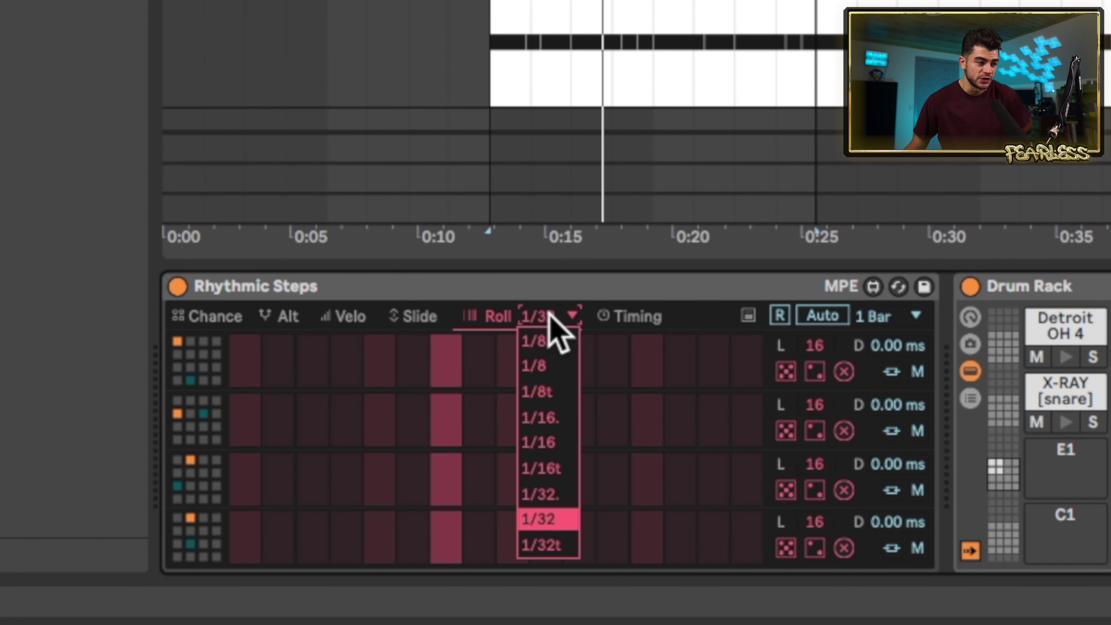
click(552, 518)
click(524, 316)
click(635, 317)
click(546, 309)
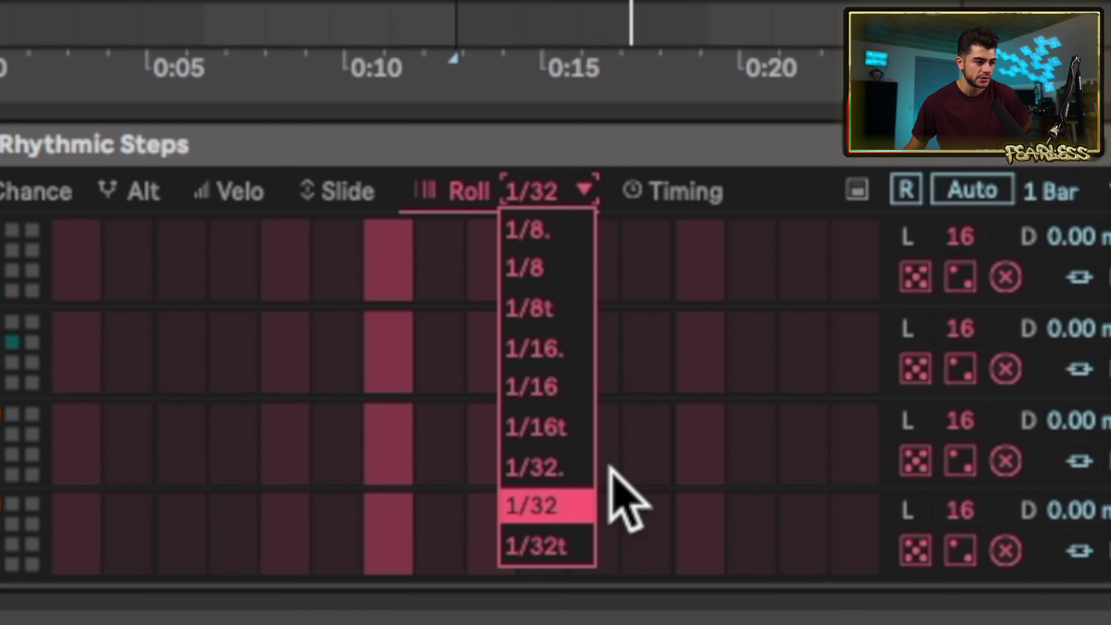
click(700, 108)
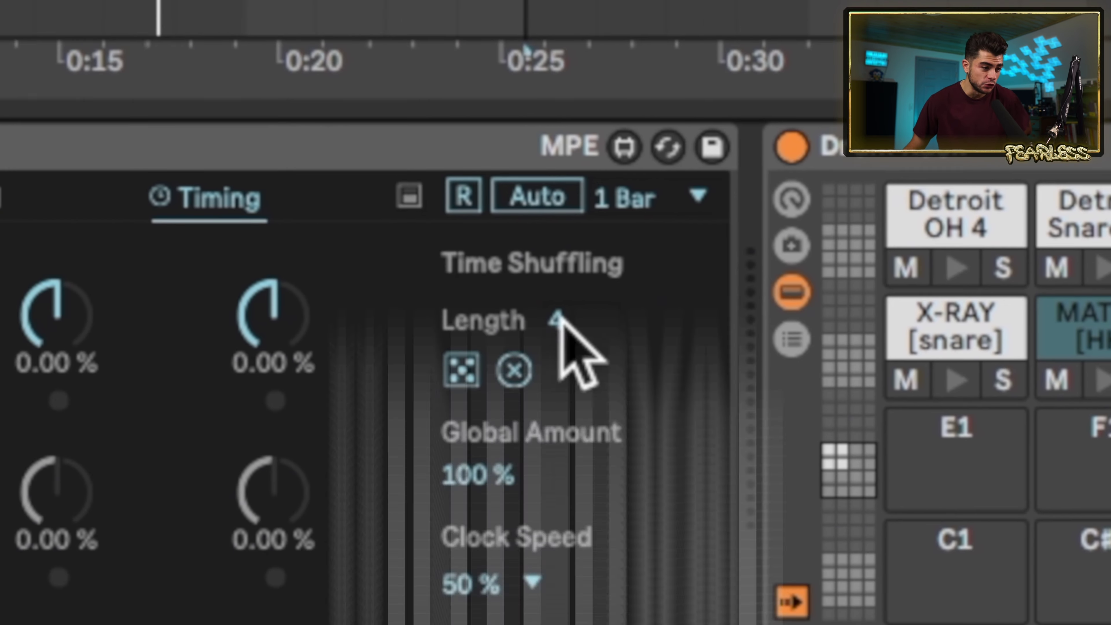
Lengthen Time Shuffling to 8 steps with the second step at 14.2%, then return to the Chance lanes
drag(837, 394, 832, 377)
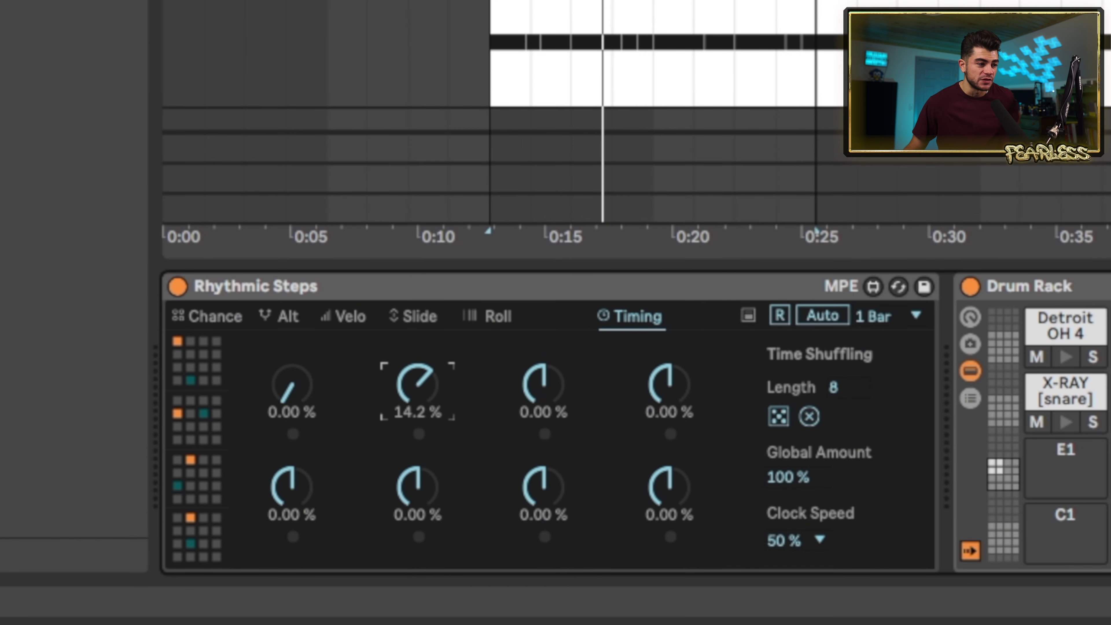
click(215, 316)
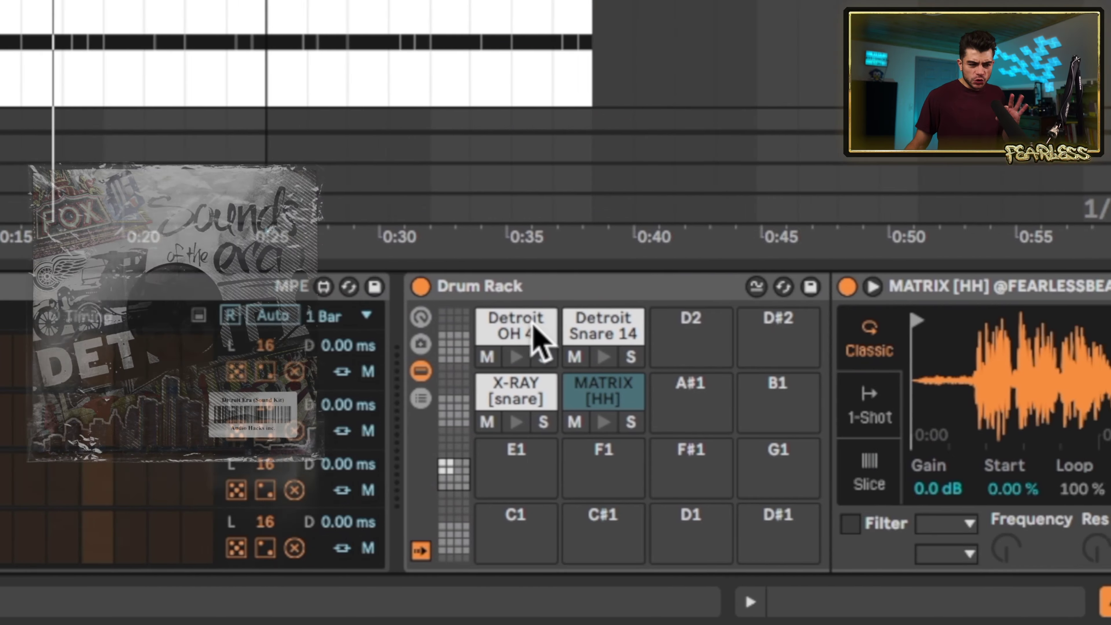
click(534, 336)
click(606, 326)
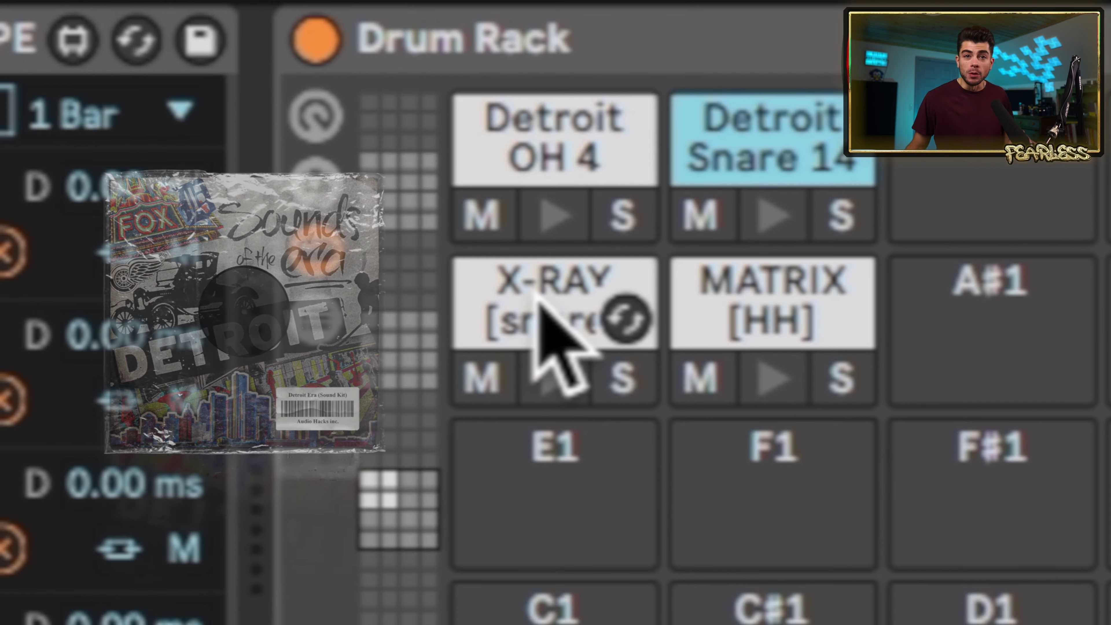
click(321, 481)
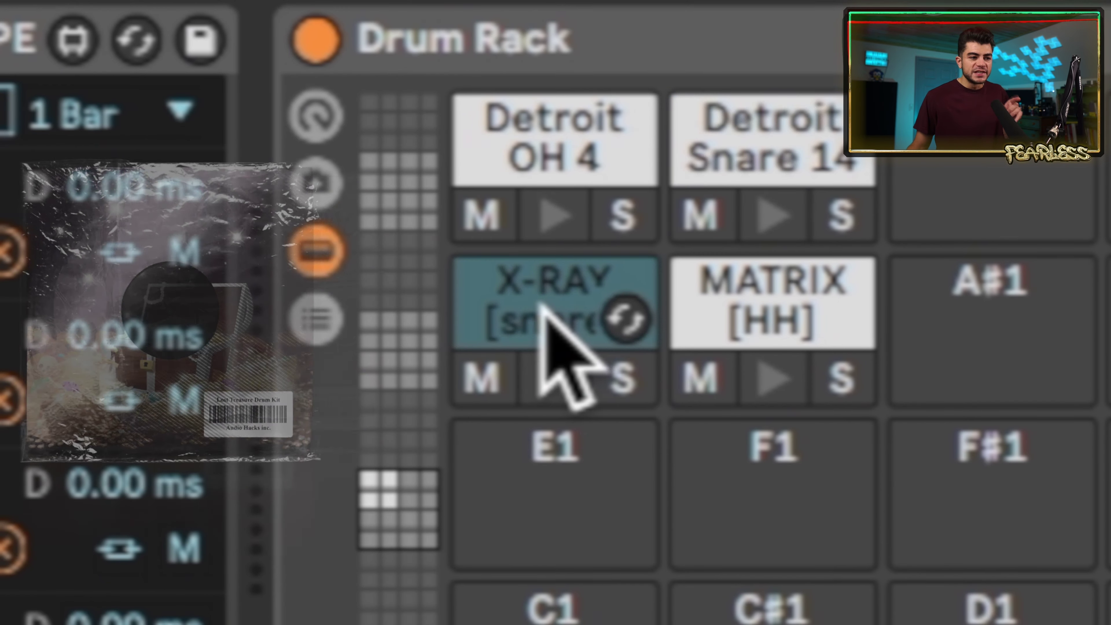
click(691, 311)
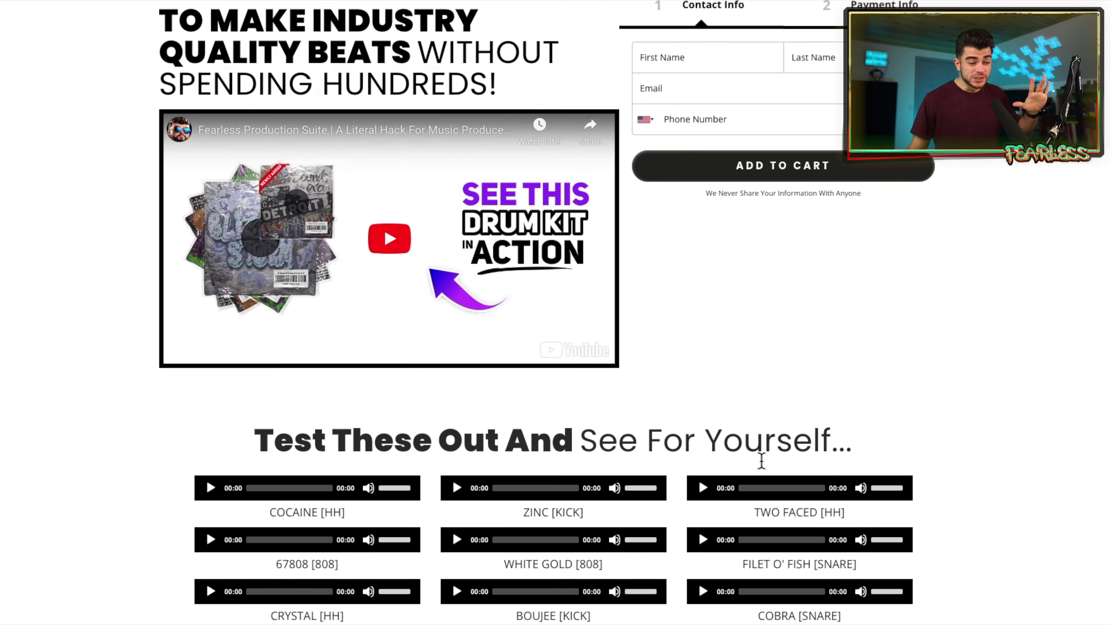
Scroll through the drum kit bundle page, highlighting the included kits list and the bonuses line
scroll(770, 464, down, 5)
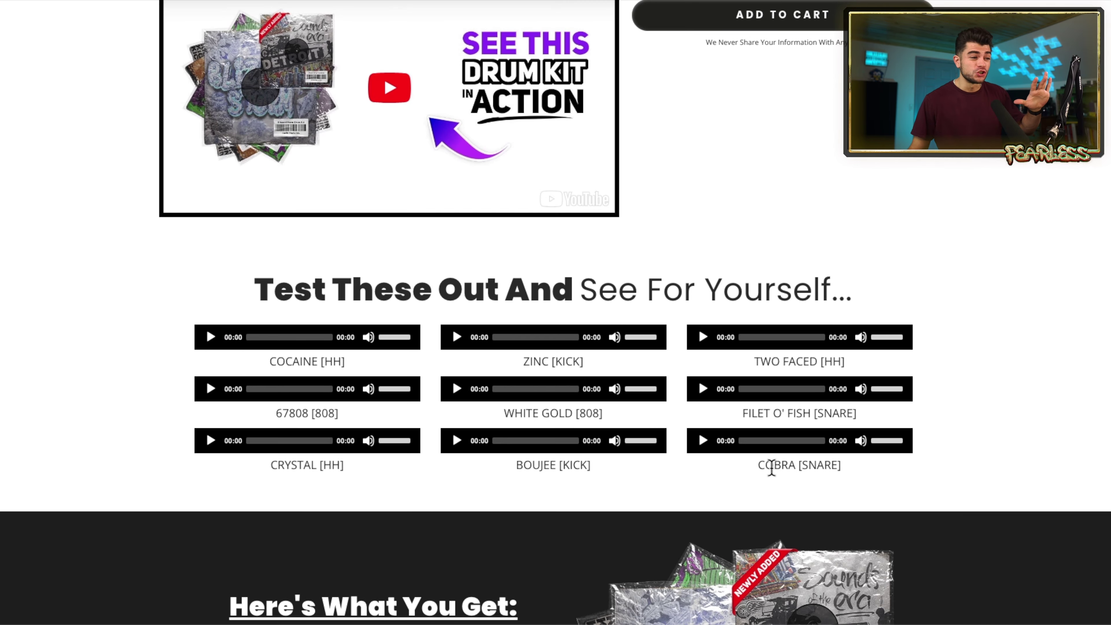
scroll(773, 475, down, 6)
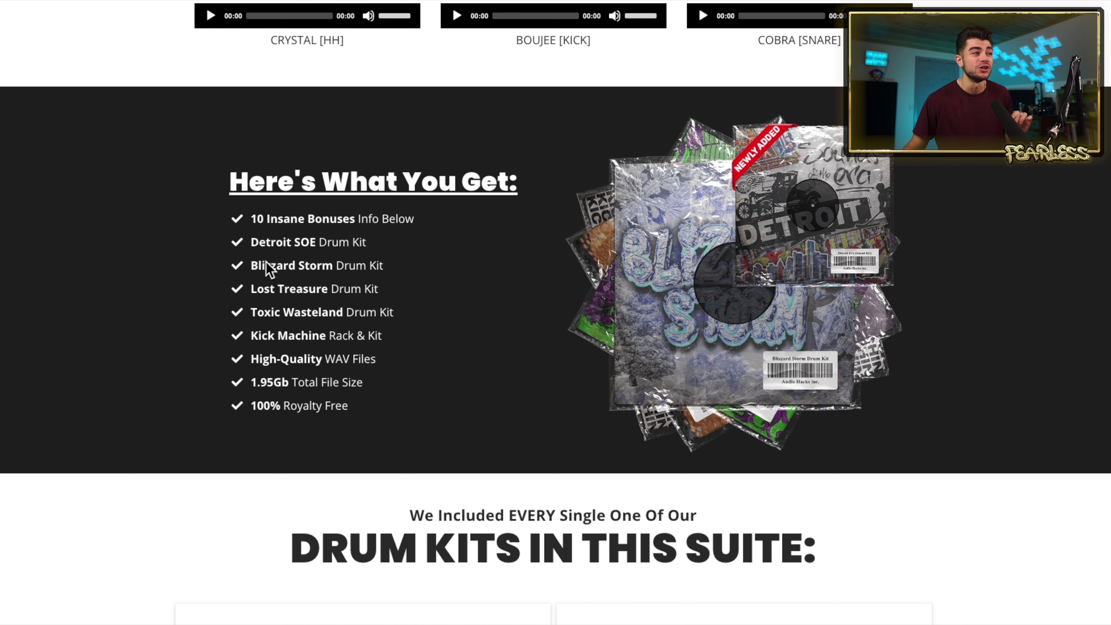
drag(250, 241, 403, 335)
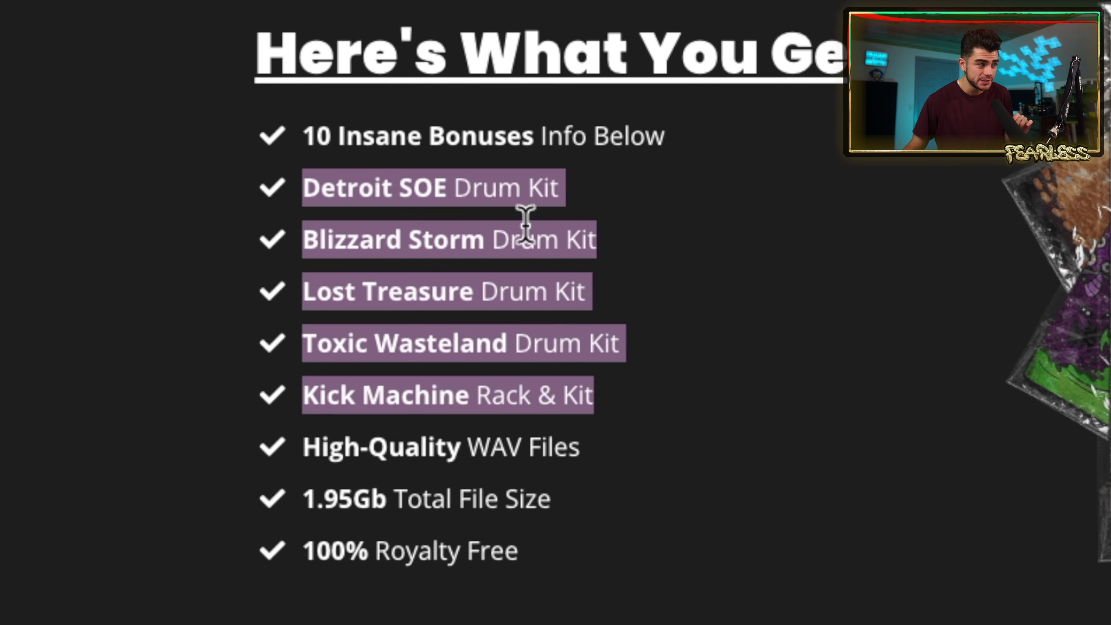
drag(316, 134, 746, 124)
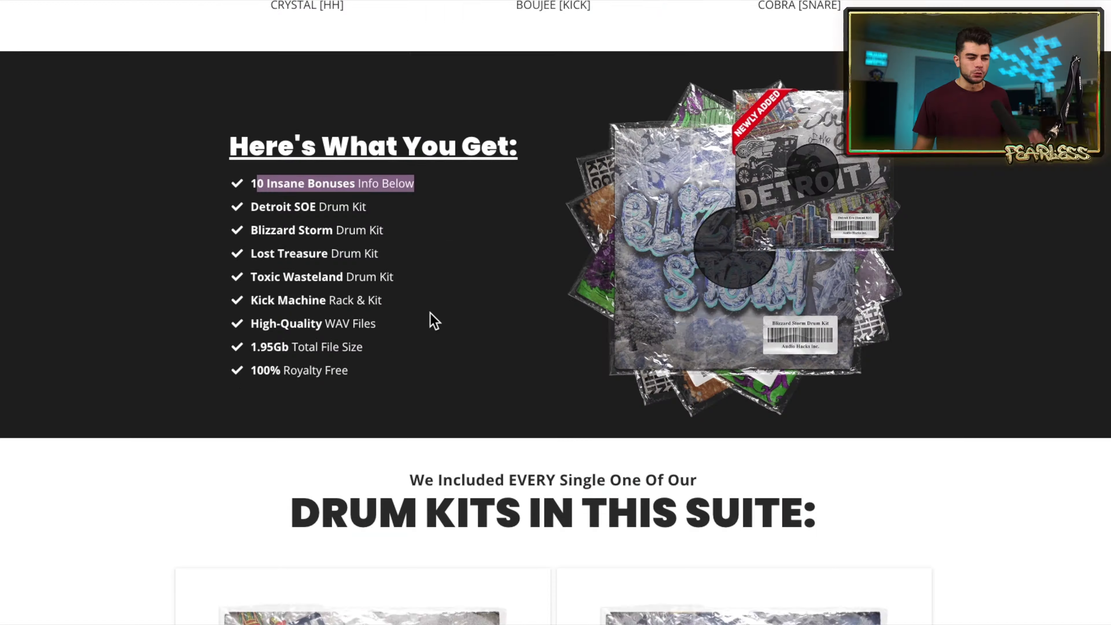
scroll(430, 319, down, 20)
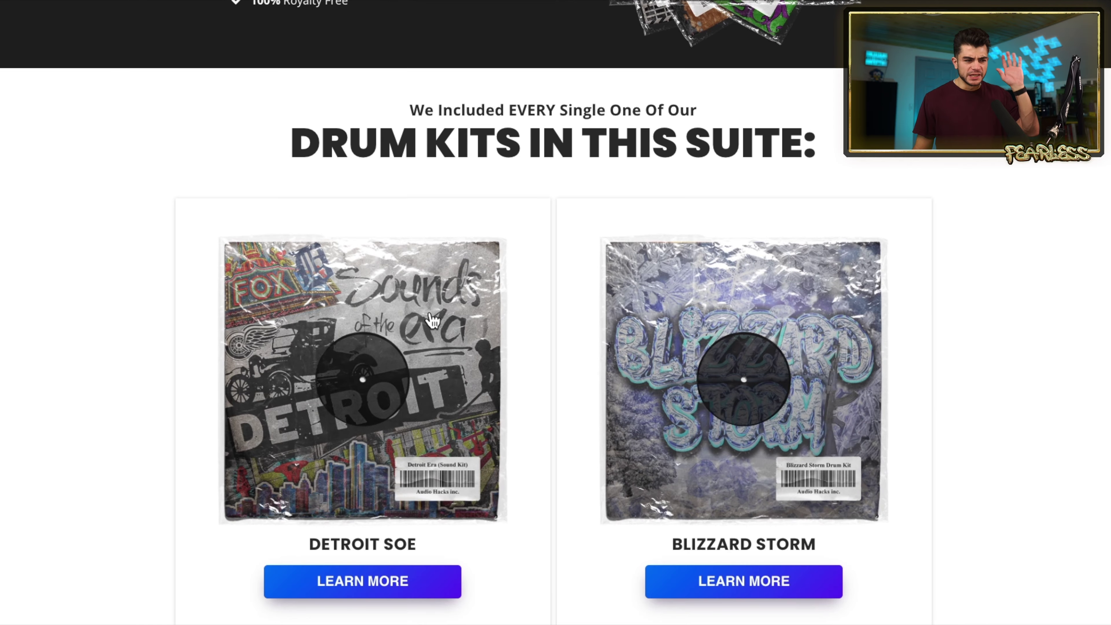
scroll(434, 331, down, 20)
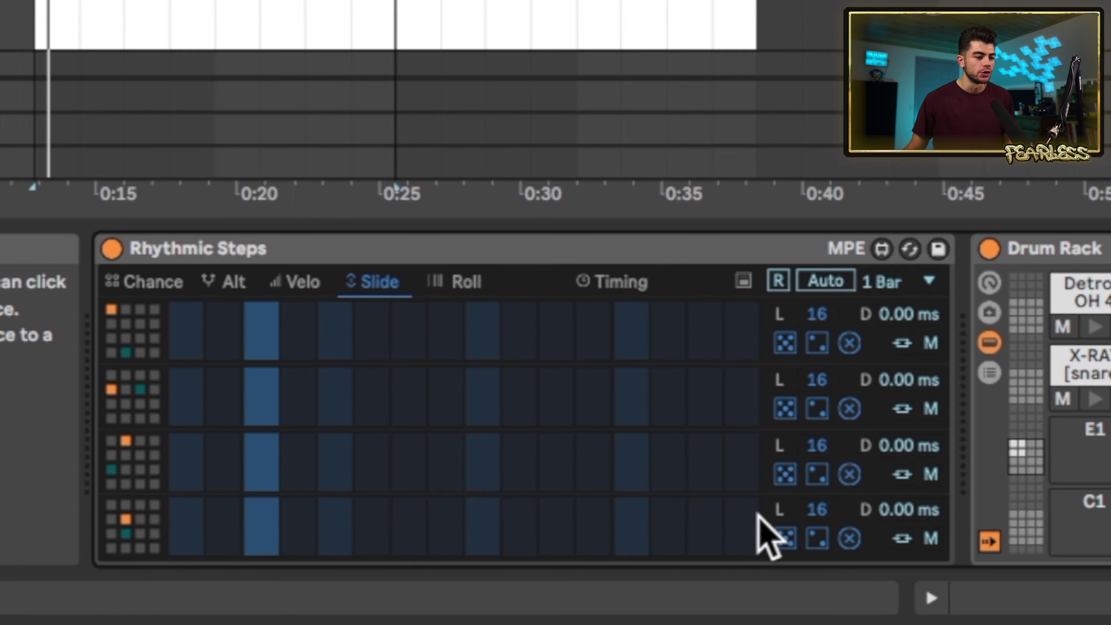
Shorten the fourth lane to 14 steps and route the sampler's Slide modulation to FX 1
drag(758, 513, 684, 506)
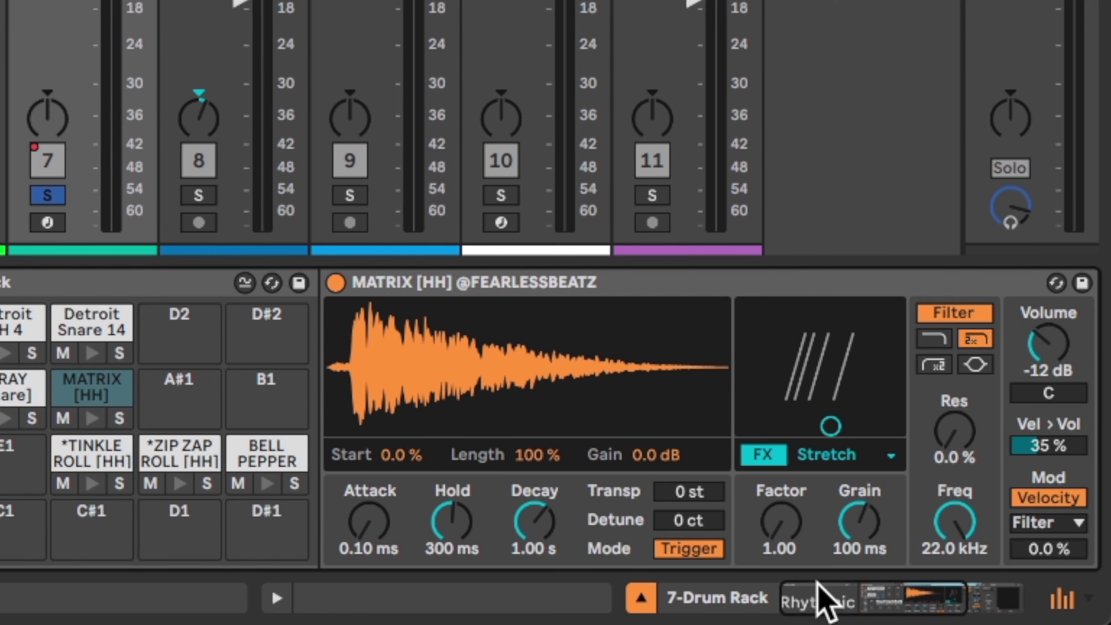
scroll(917, 594, right, 10)
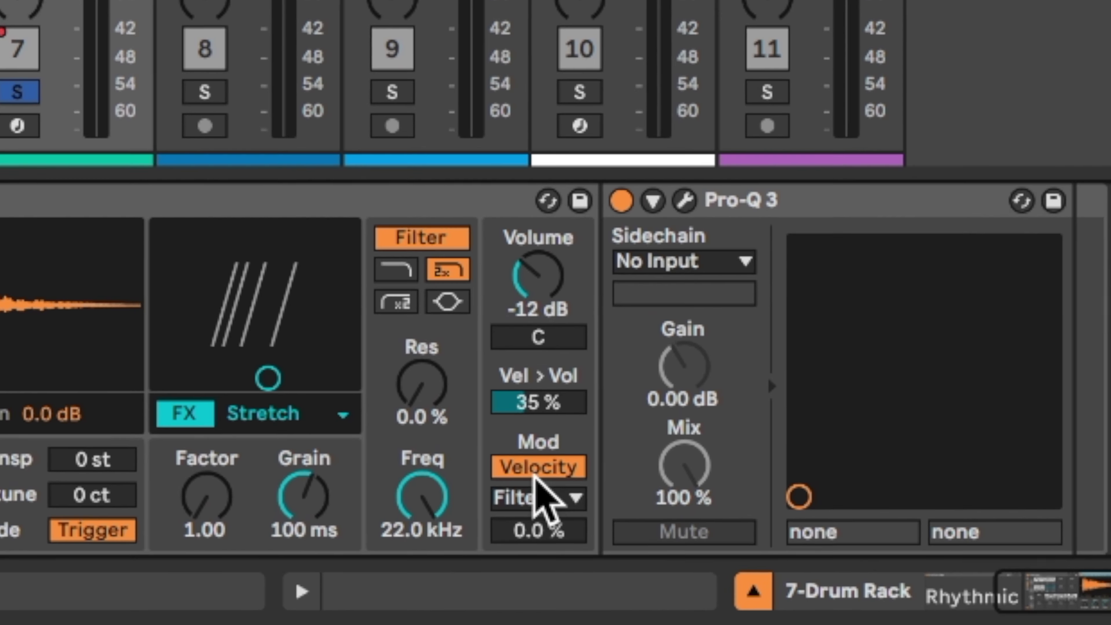
click(467, 498)
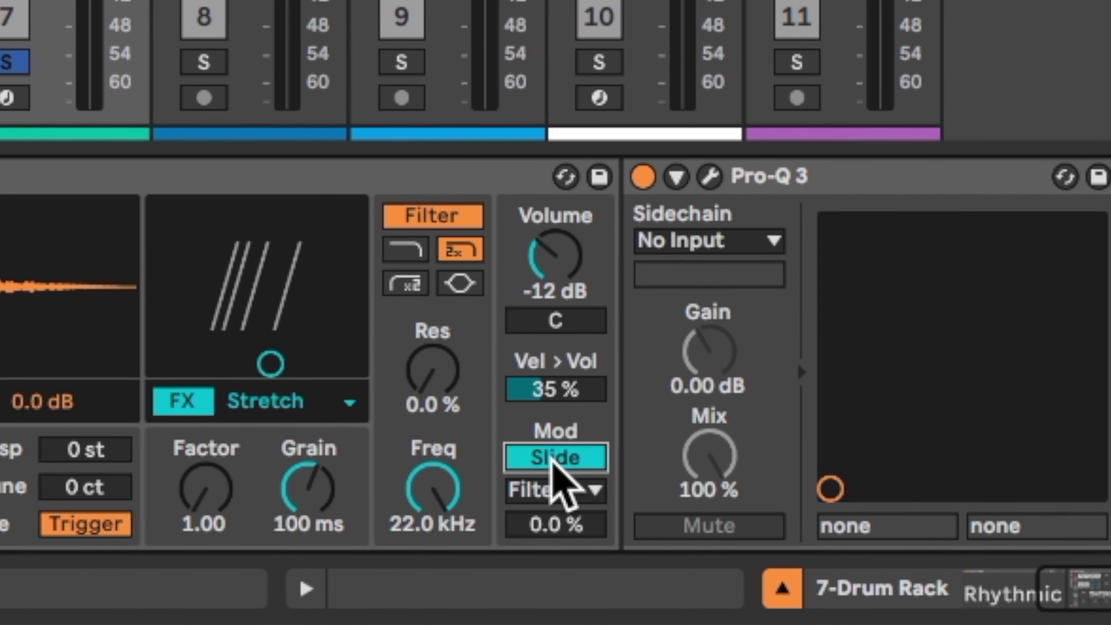
click(466, 522)
click(569, 427)
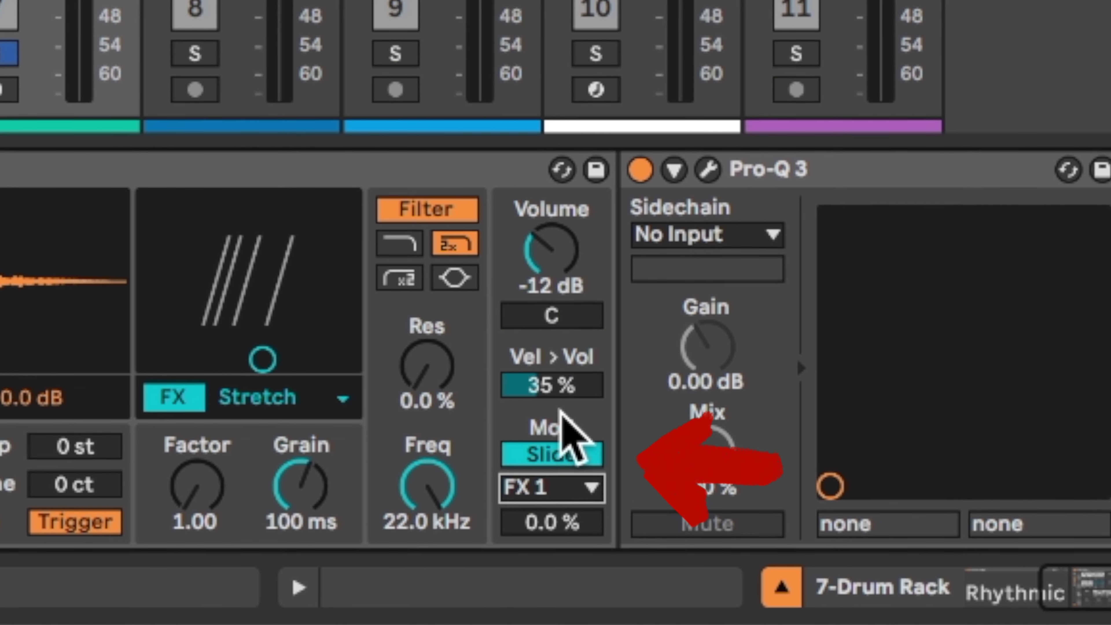
Switch the MATRIX [HH] sample effect to 8-Bit and randomize the bottom Slide lane
click(289, 399)
click(376, 274)
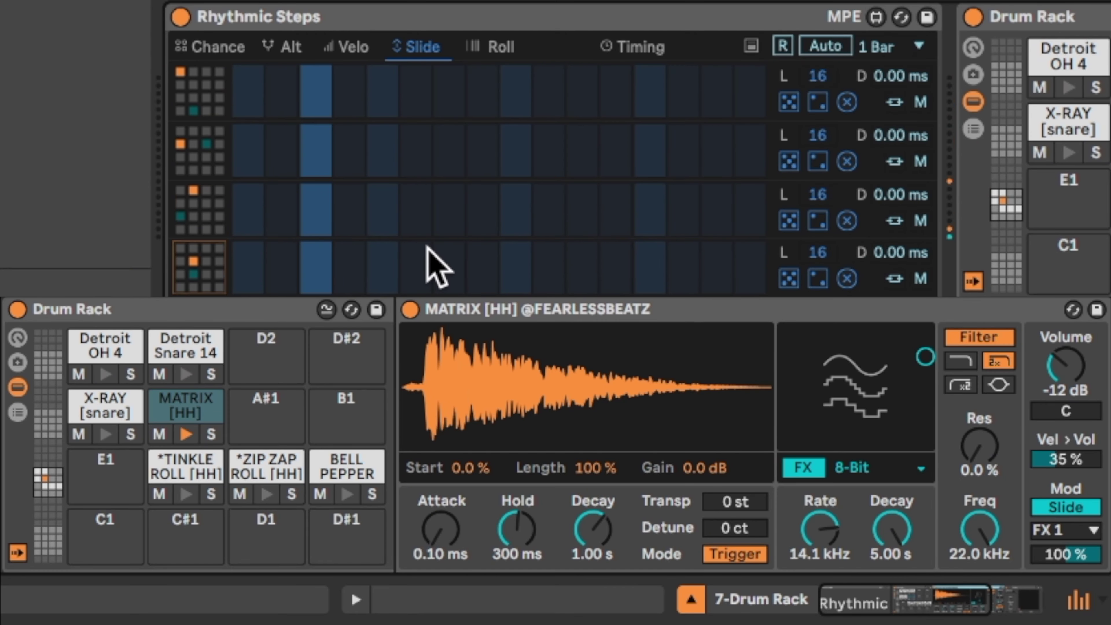
click(788, 279)
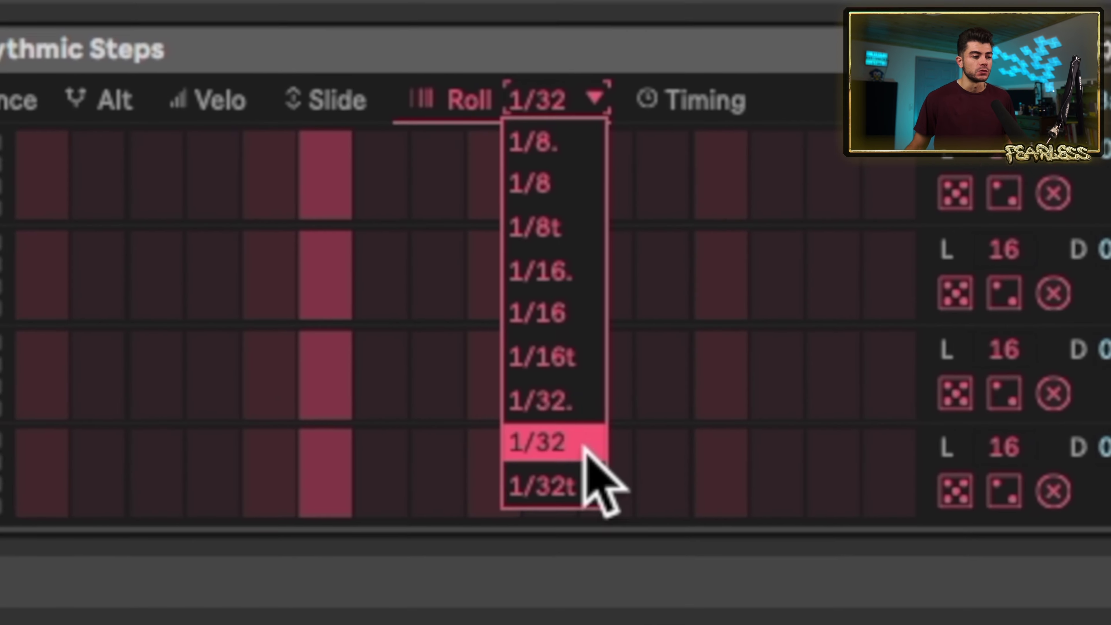
Set roll rate to 1/32 triplets, move the bottom row's roll to step 10, add one on row 3 step 2
click(564, 540)
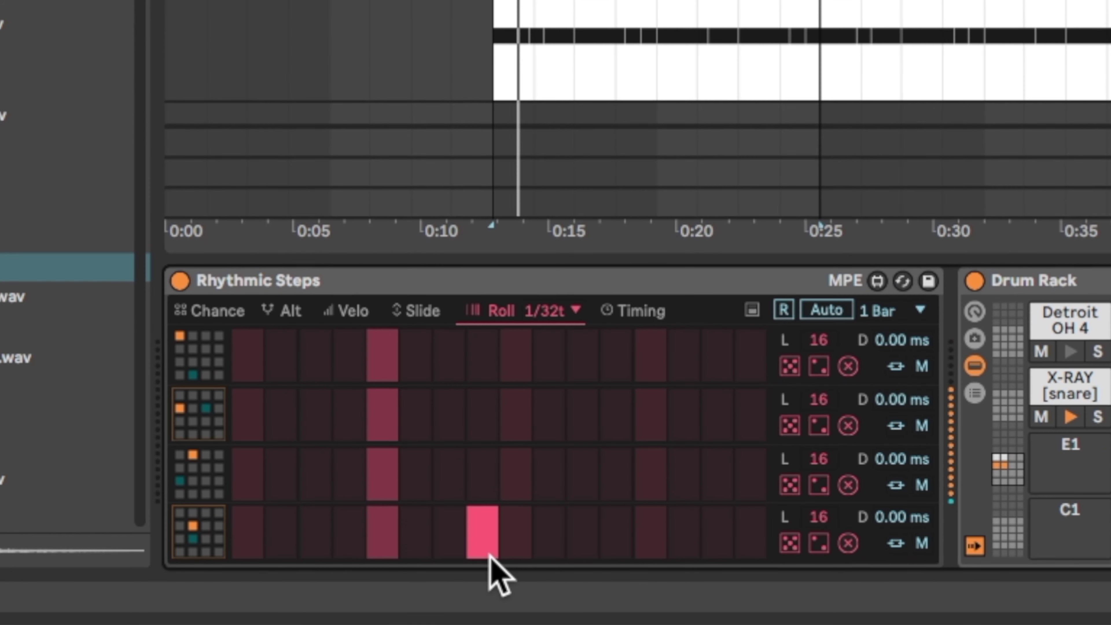
click(487, 534)
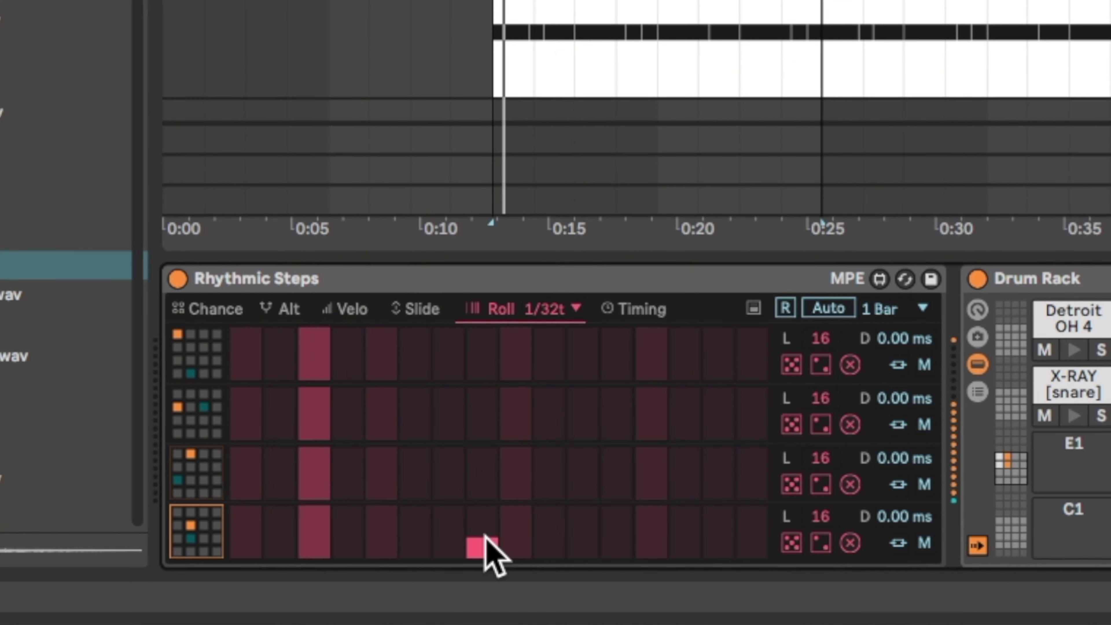
drag(486, 543, 550, 547)
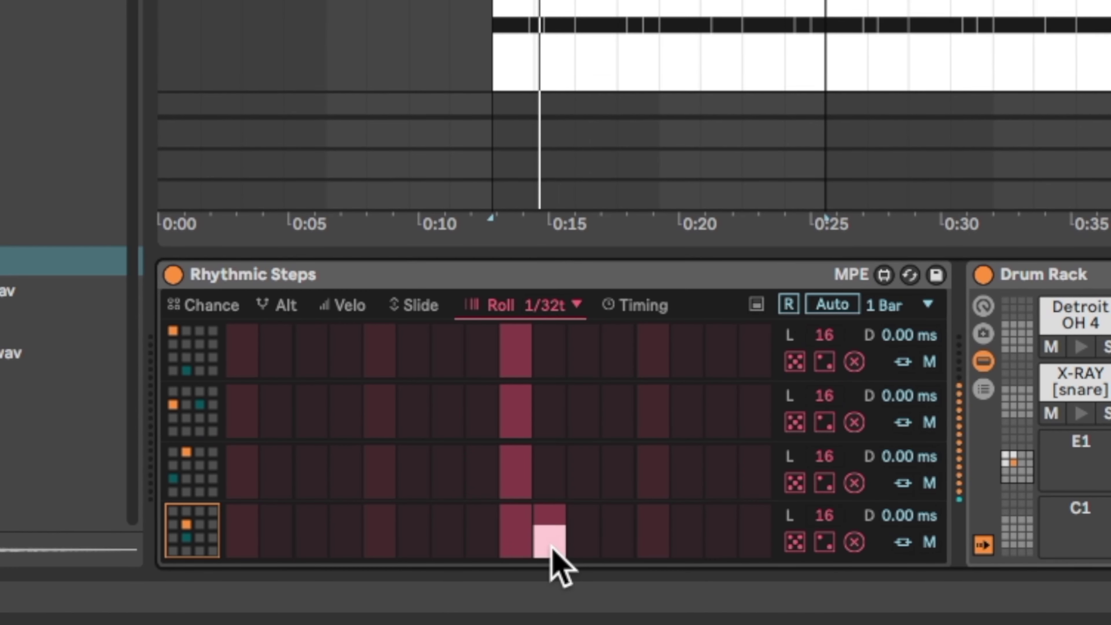
click(286, 461)
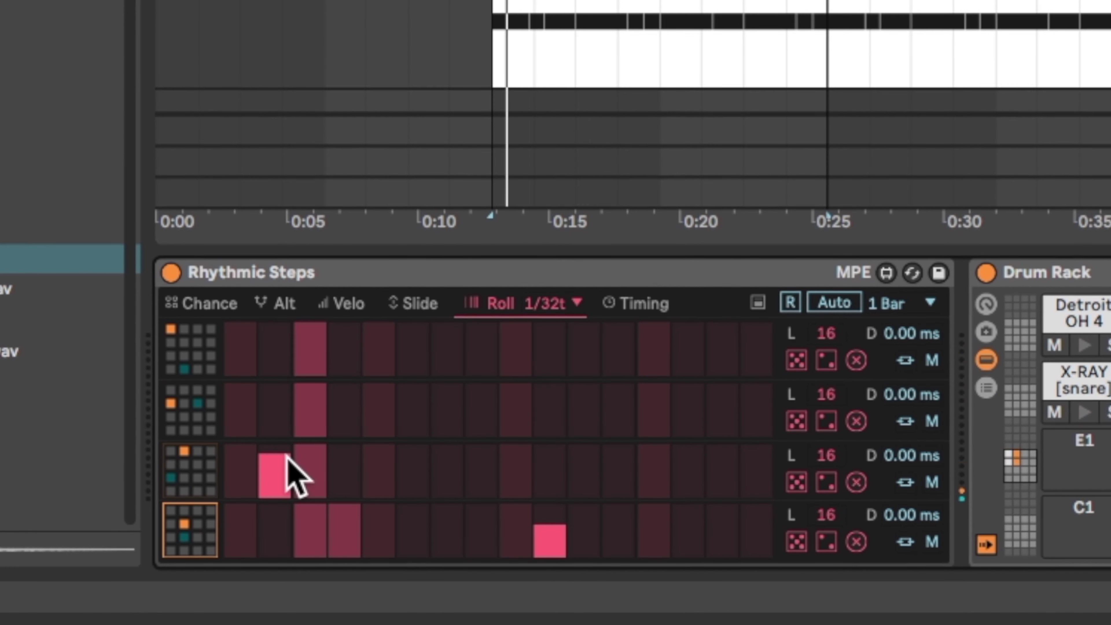
click(655, 308)
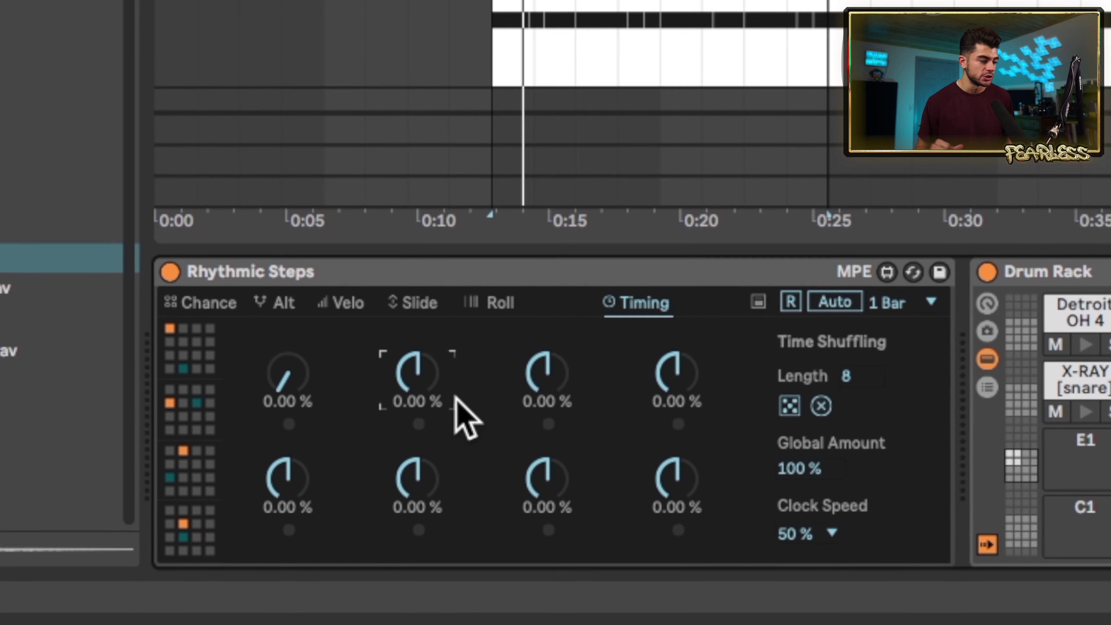
Restart playback, load TINKLE ROLL onto Drum Rack pad F1, and select bars 9–17 on track 8
key(space)
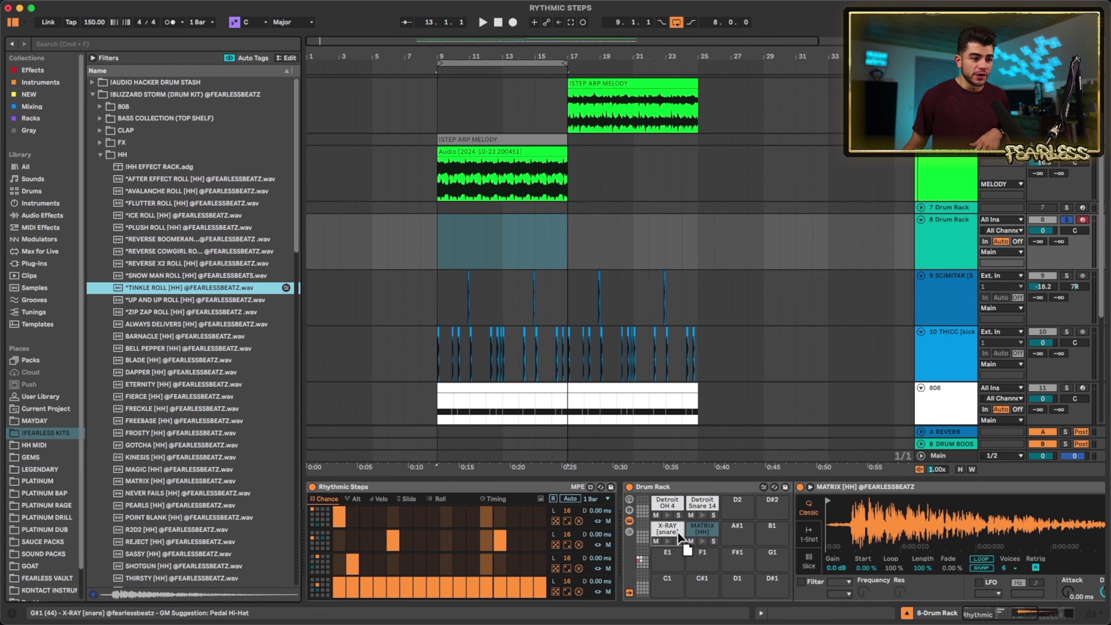
drag(678, 533, 703, 563)
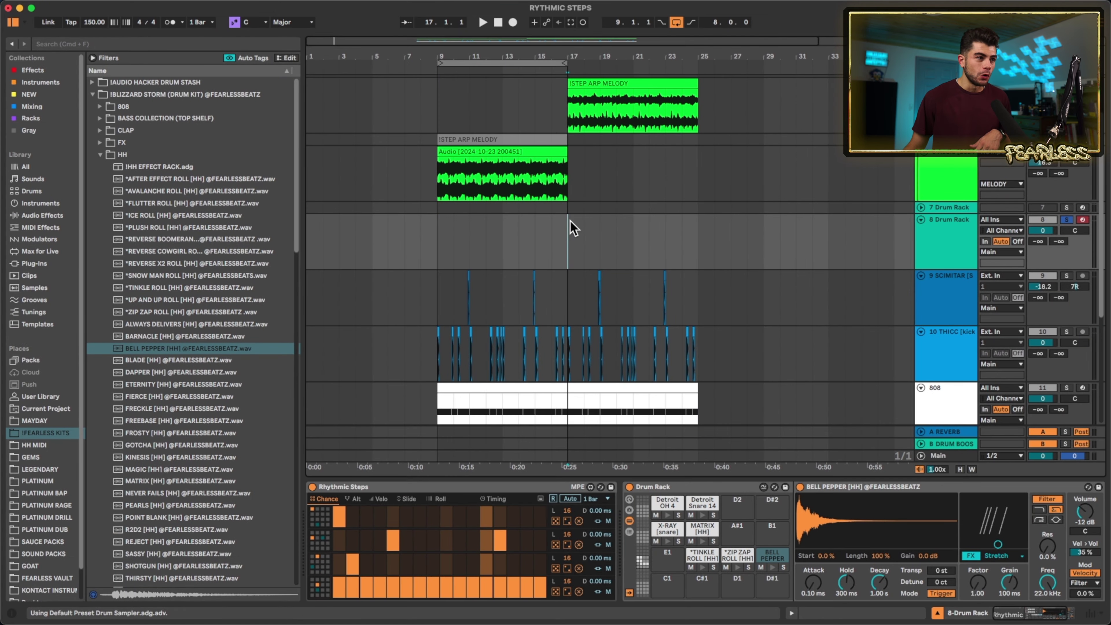
drag(458, 228, 439, 227)
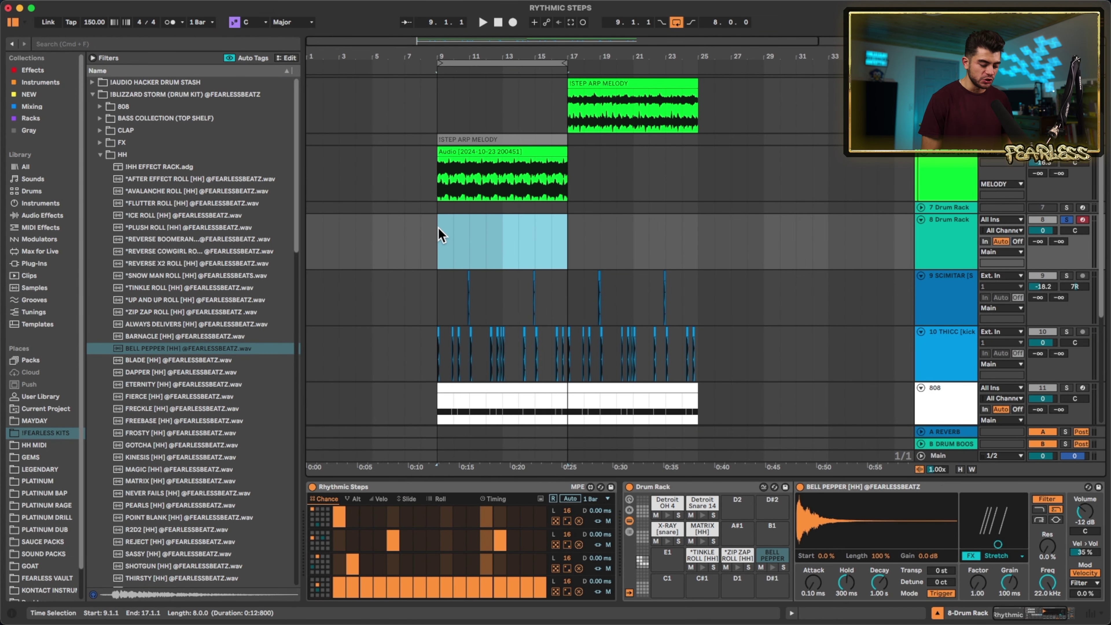
Insert an empty MIDI clip over bars 9–17 on the Drum Rack track and capture the sequenced drum notes
key(super+shift+m)
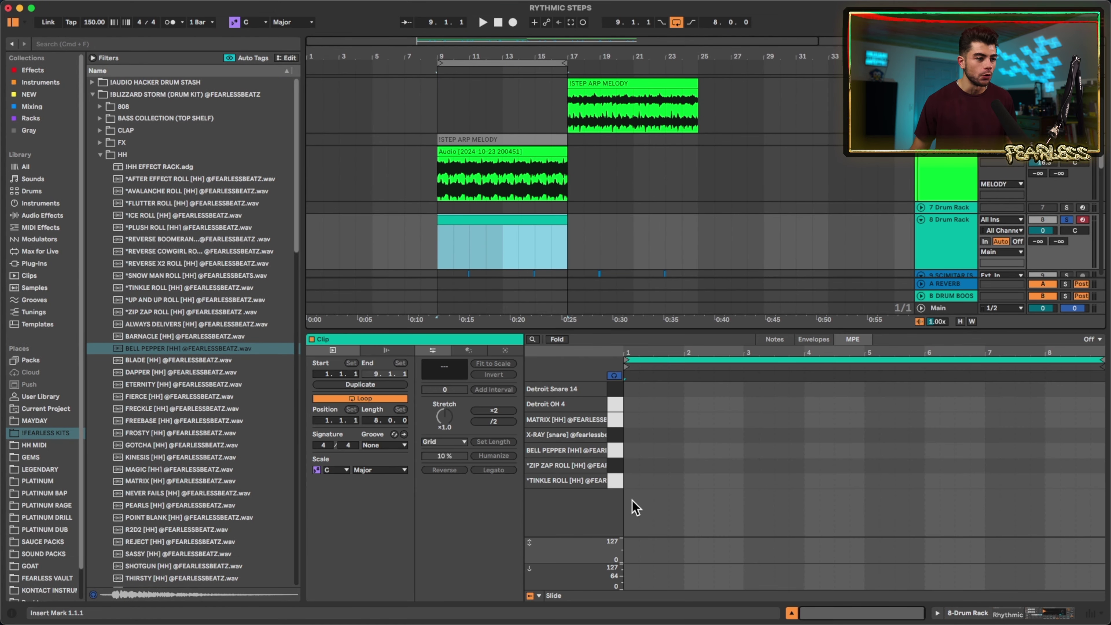
key(space)
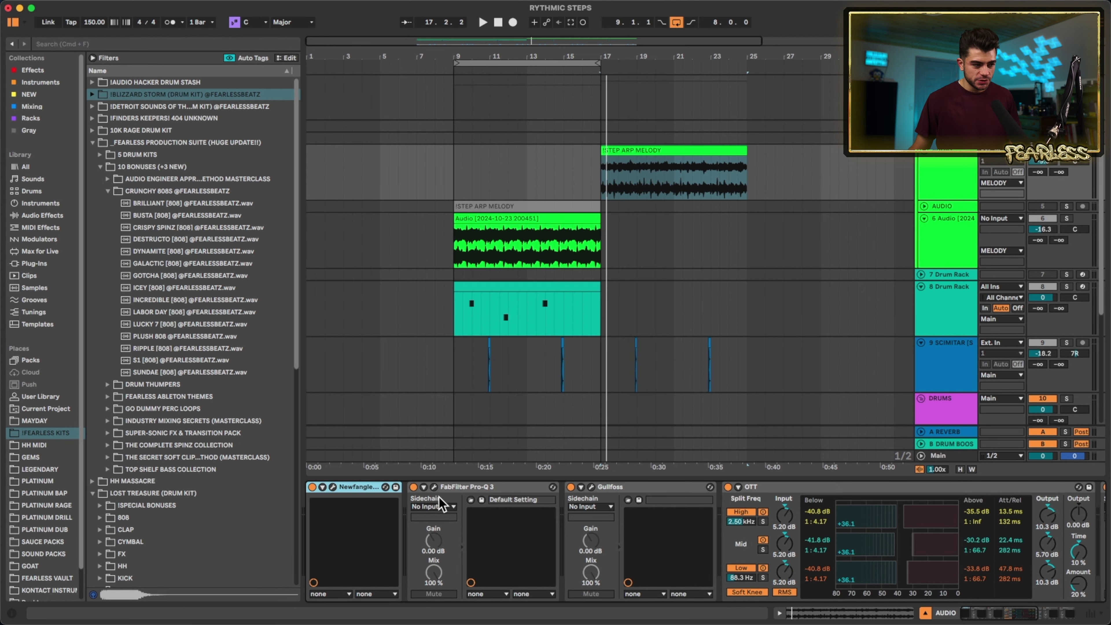
Check the Pro-Q 3 curve, then switch the melody's Pro-Q 3, Gullfoss and OTT devices back on
click(434, 486)
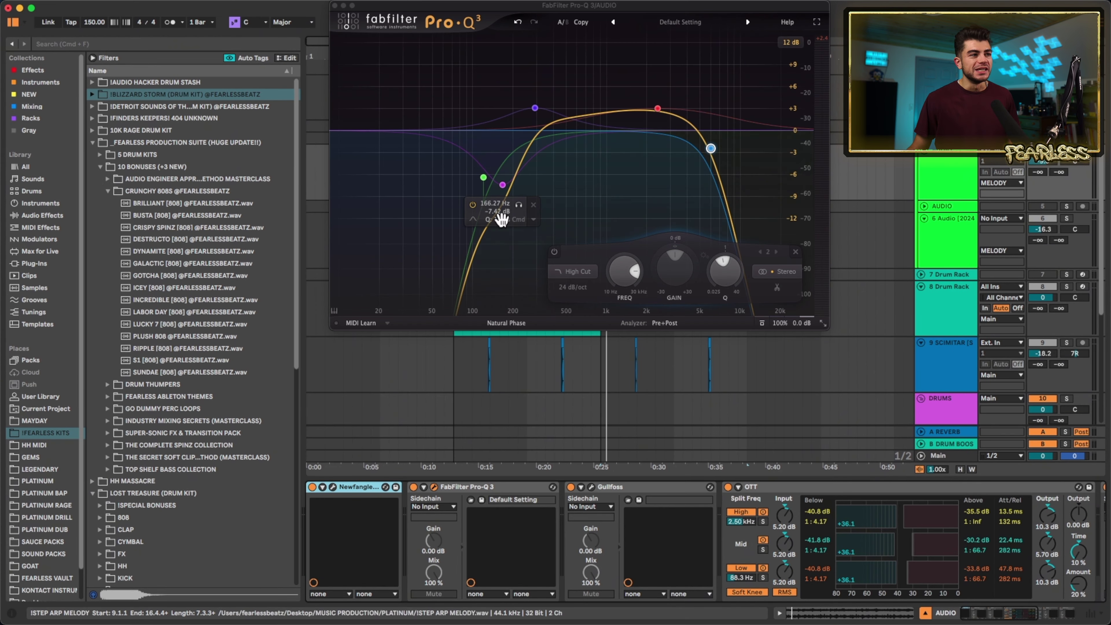
click(612, 486)
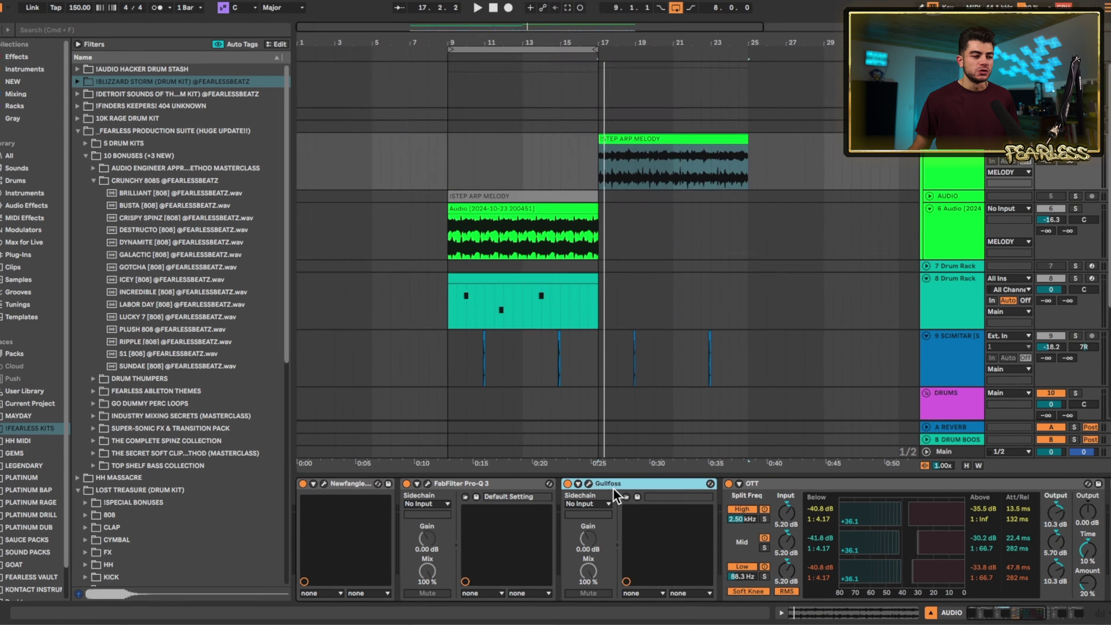
scroll(555, 418, right, 10)
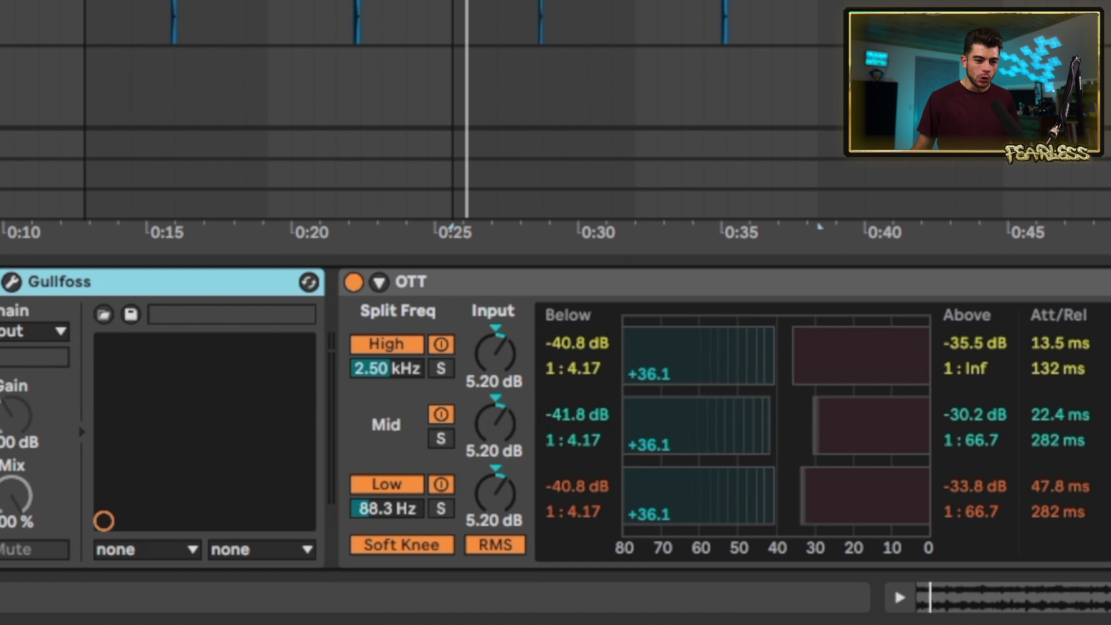
scroll(757, 425, right, 5)
click(1093, 284)
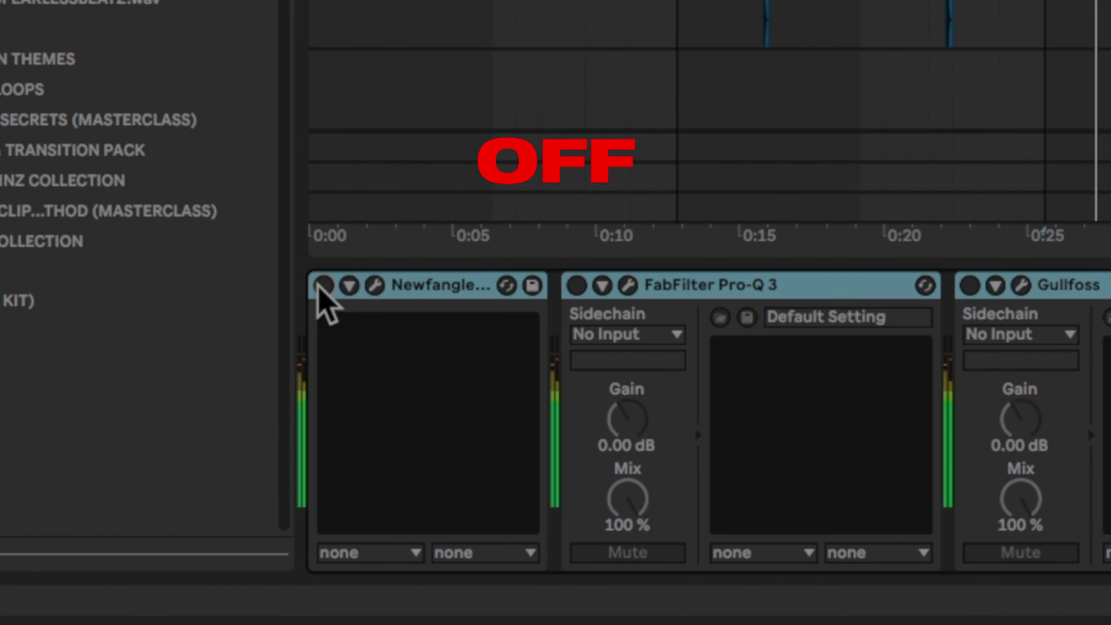
click(320, 287)
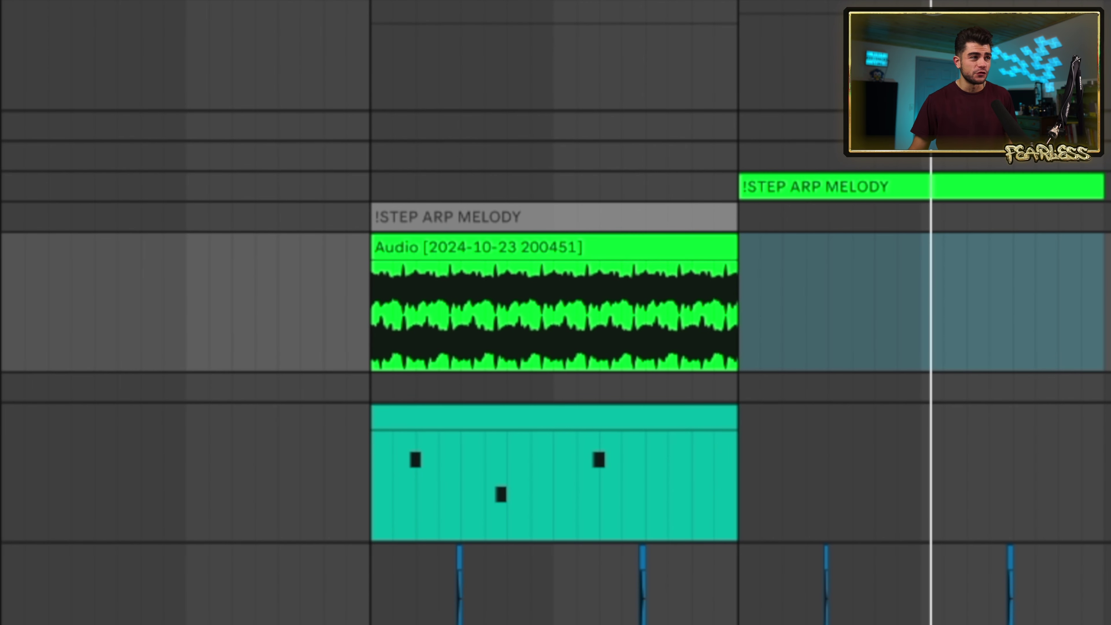
key(plus)
key(plus)
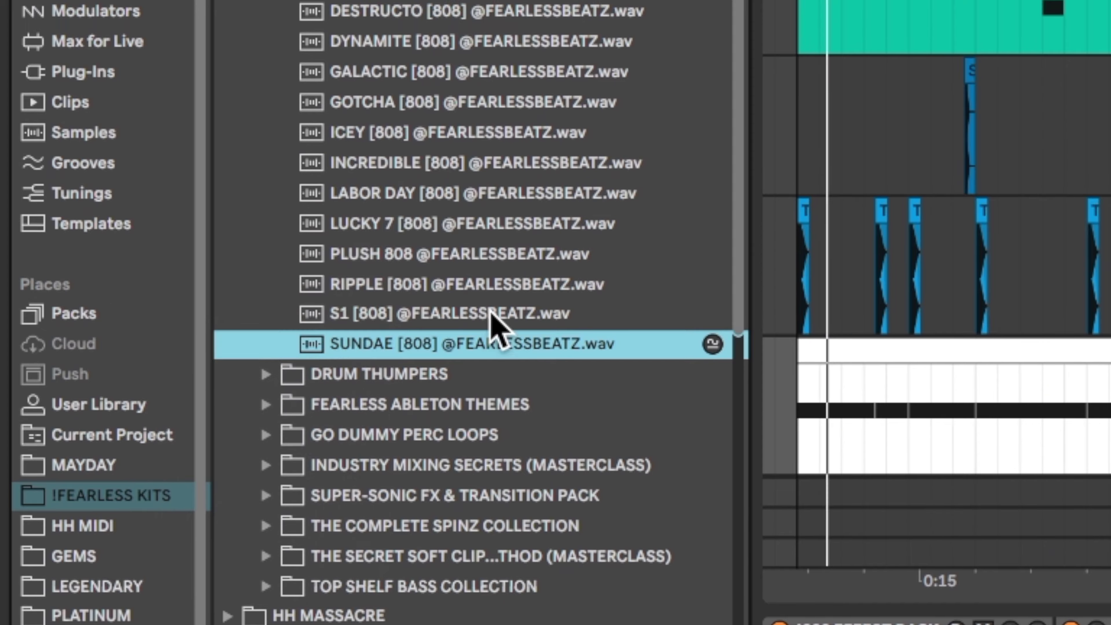
Audition 808 samples, try RIPPLE, then load BRILLIANT [808] into the 808 track's Simpler
key(Up)
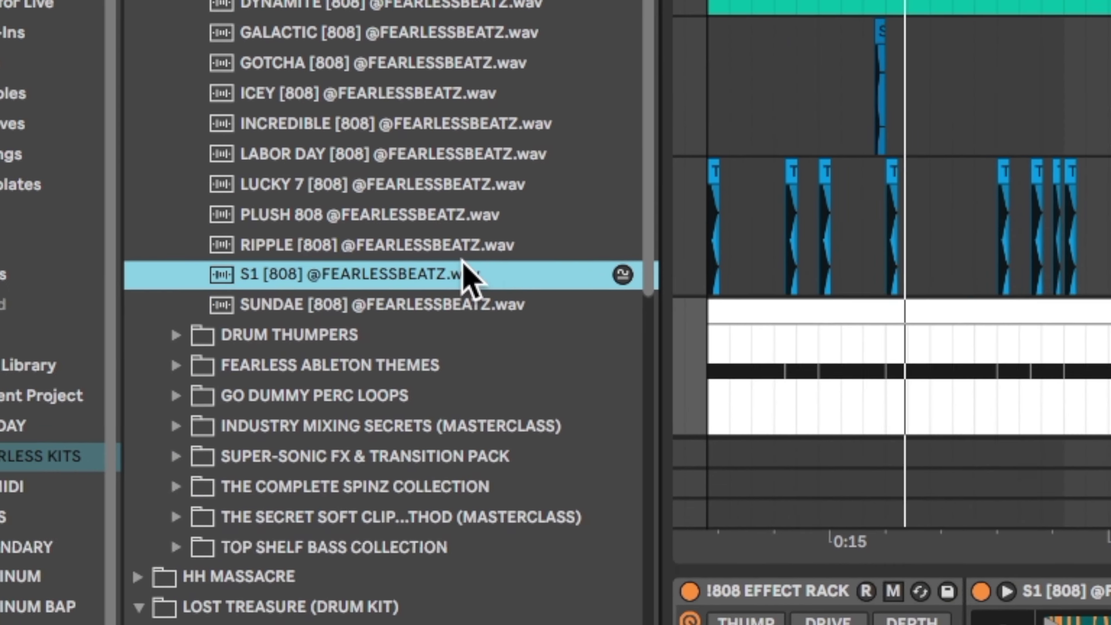
click(489, 303)
drag(489, 303, 749, 467)
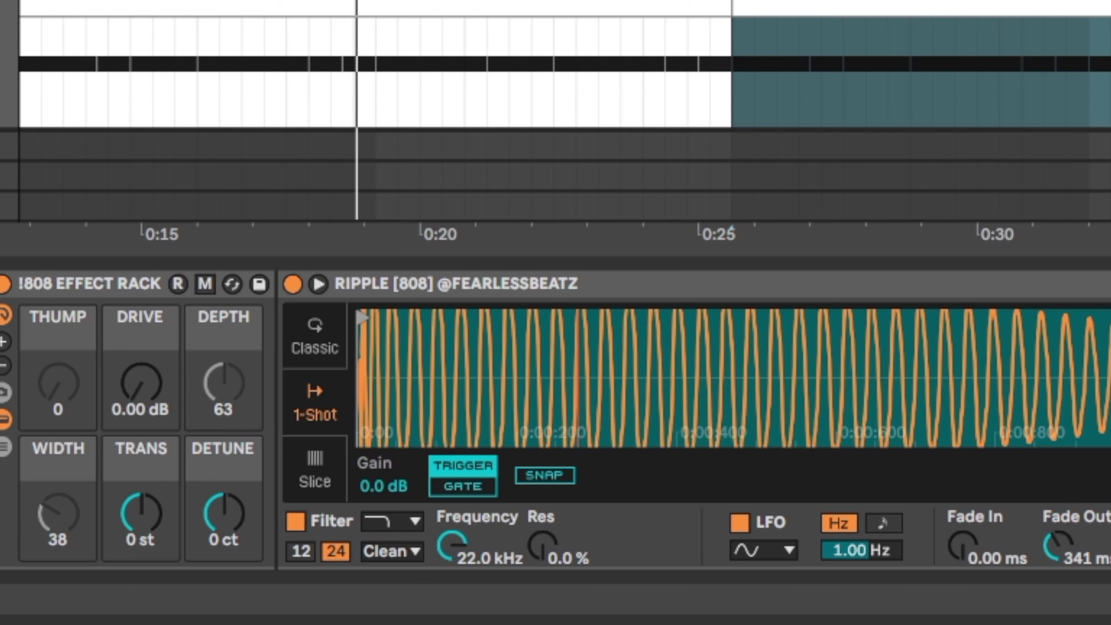
drag(466, 300, 490, 384)
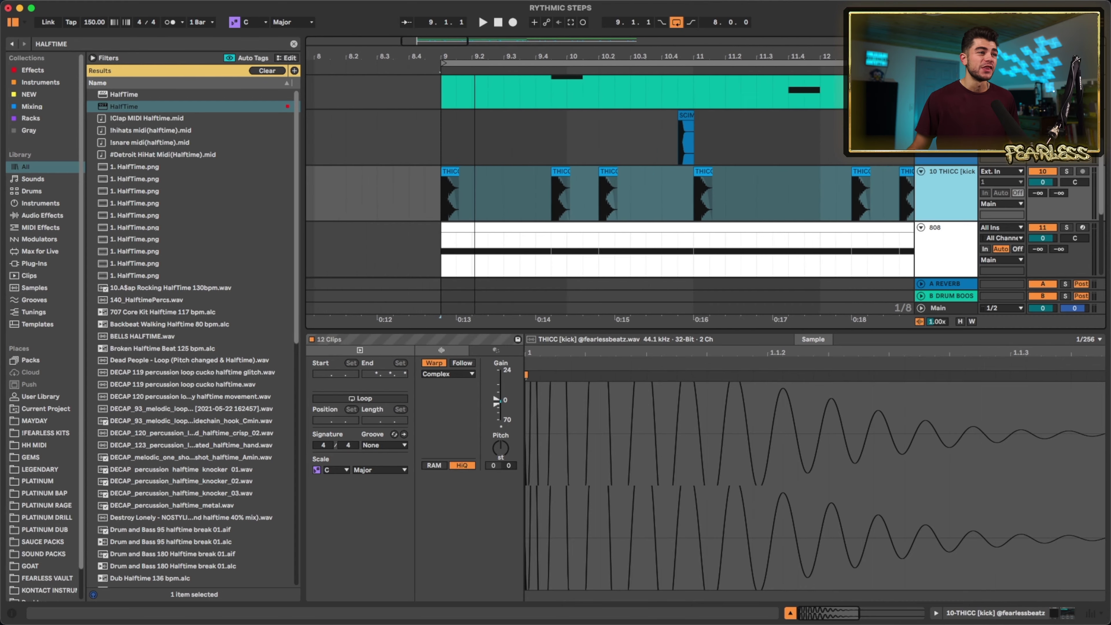
key(plus)
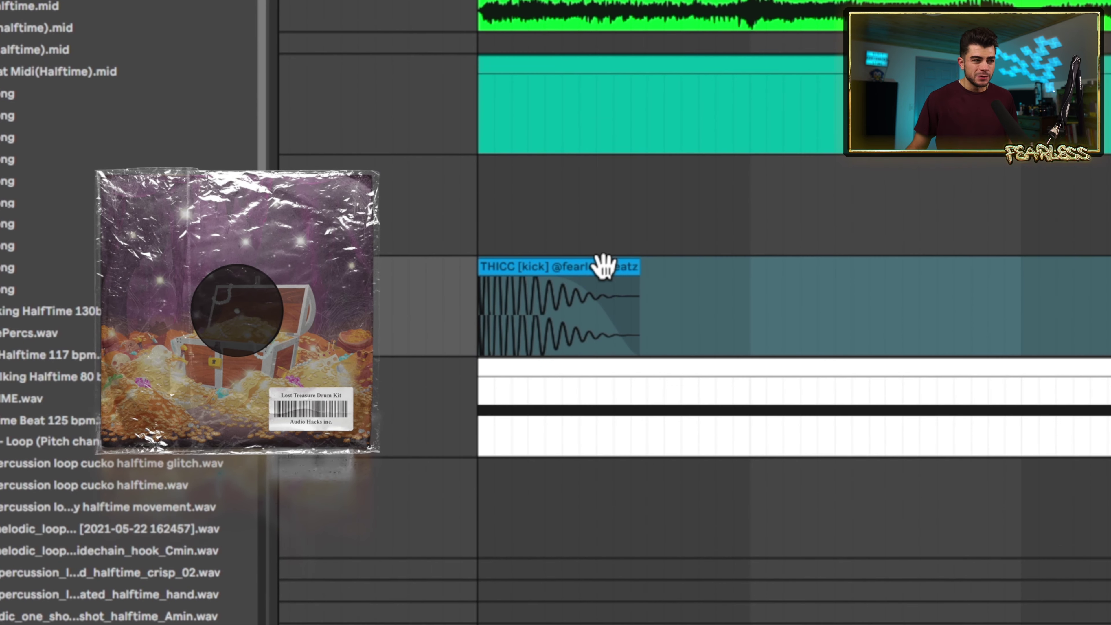
Curve the fade-out on the THICC [kick] clip at bar 9 to shorten its tail
click(600, 265)
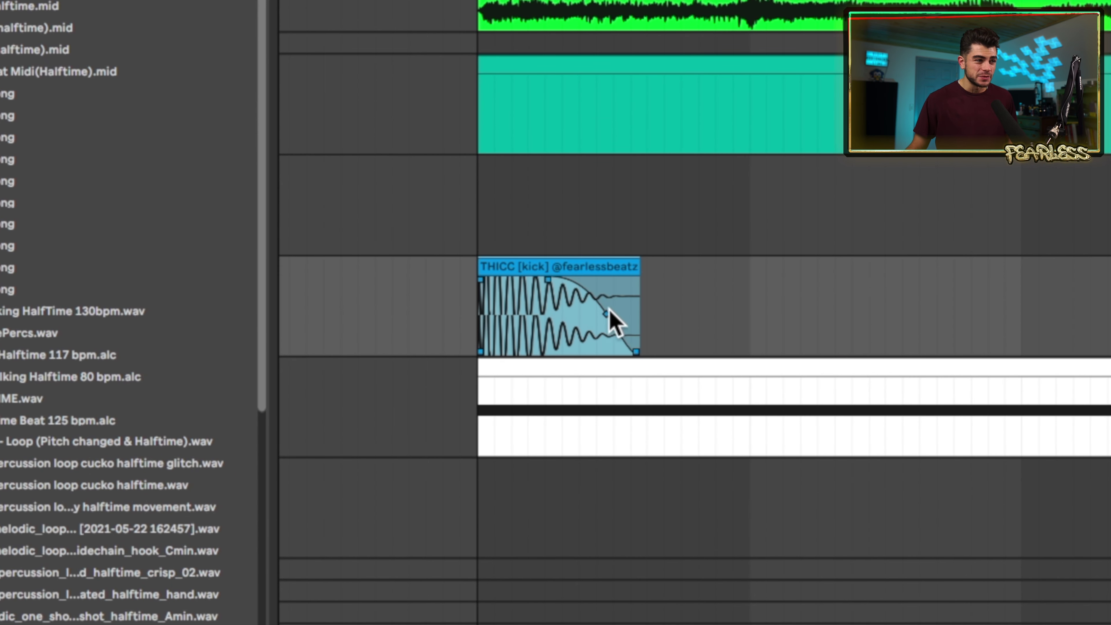
drag(610, 309, 587, 329)
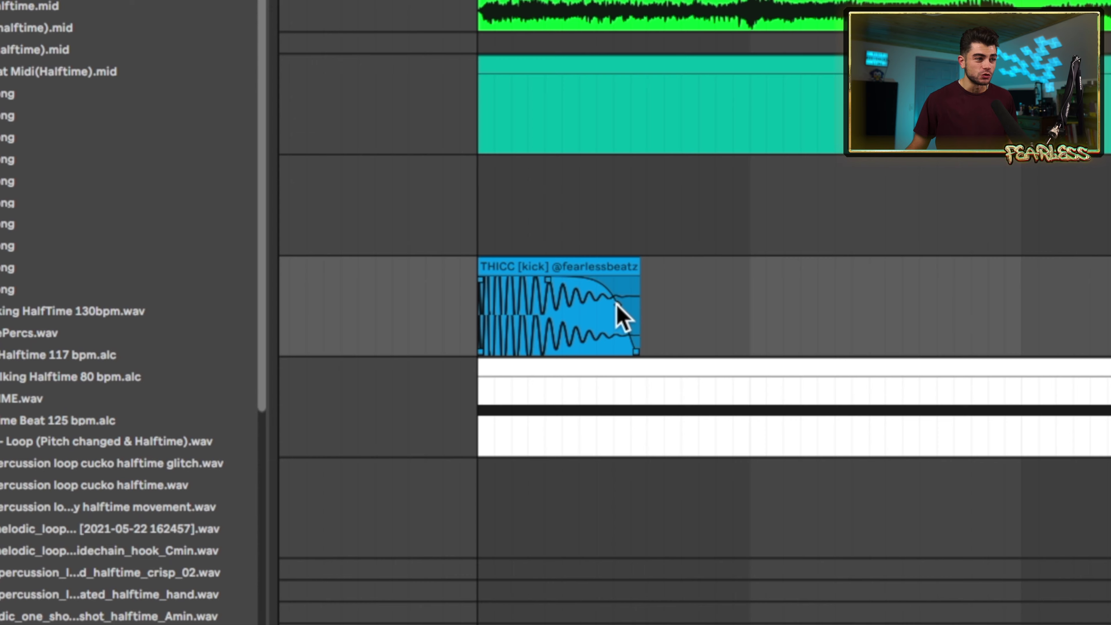
scroll(831, 265, down, 10)
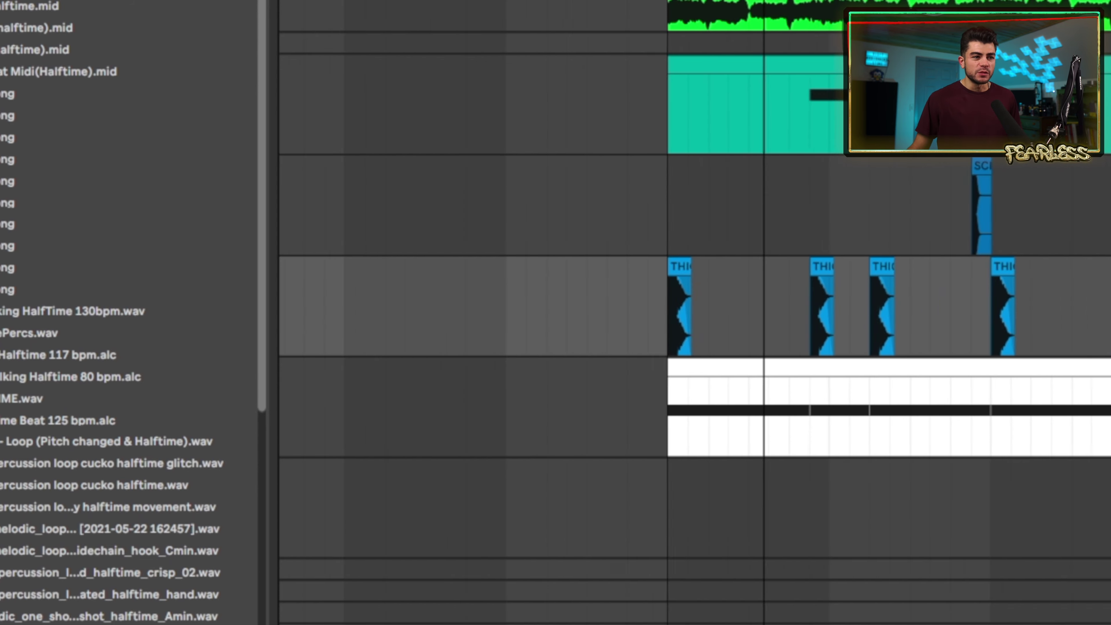